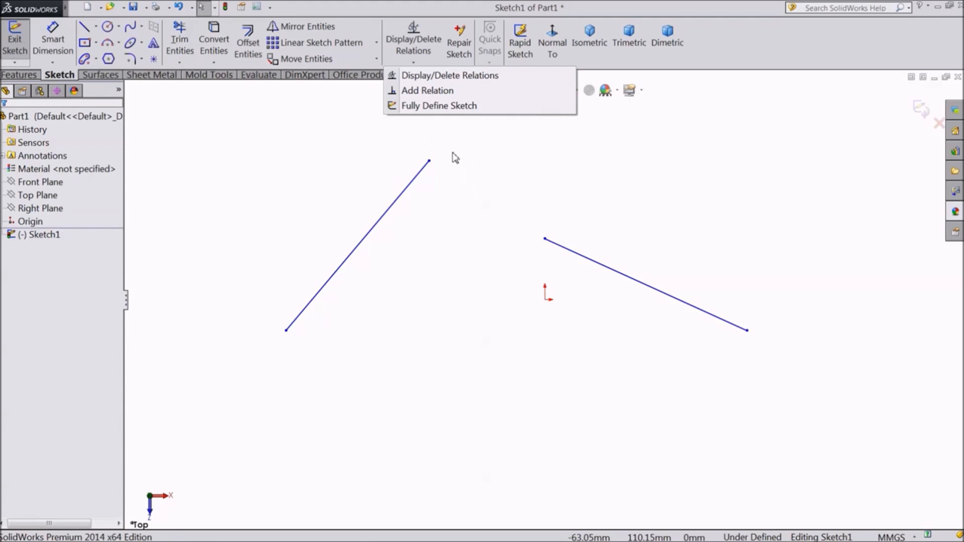
Add a Horizontal relation to the steep slanted line away from the origin.
click(421, 91)
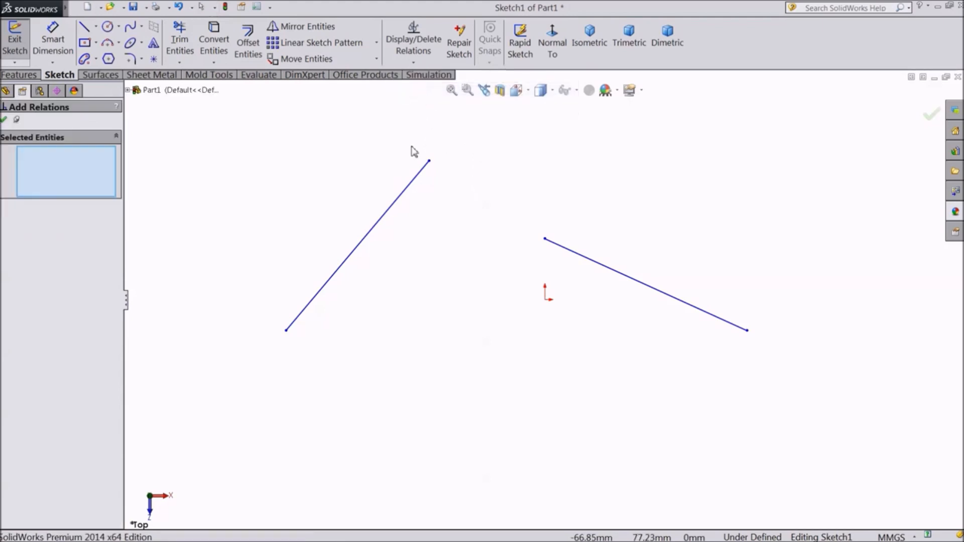
click(407, 187)
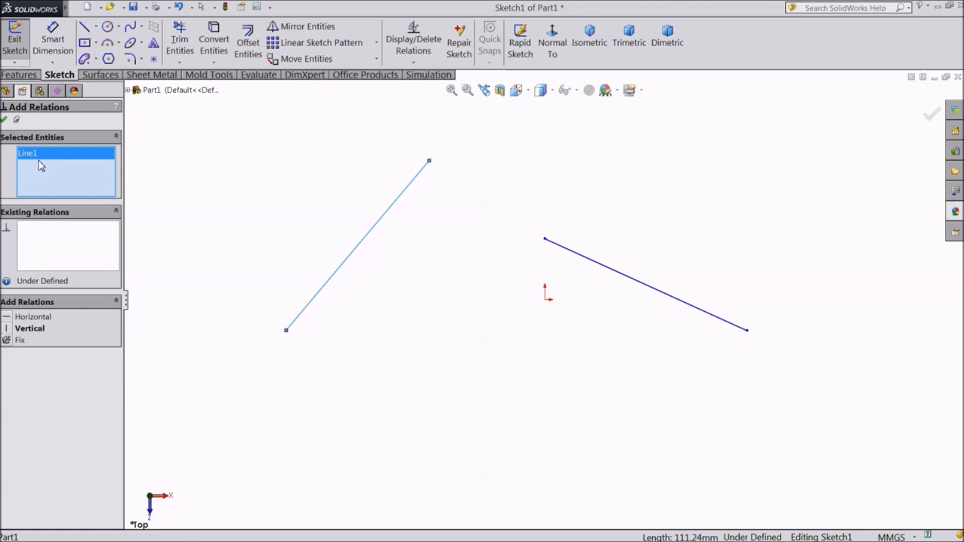
click(31, 318)
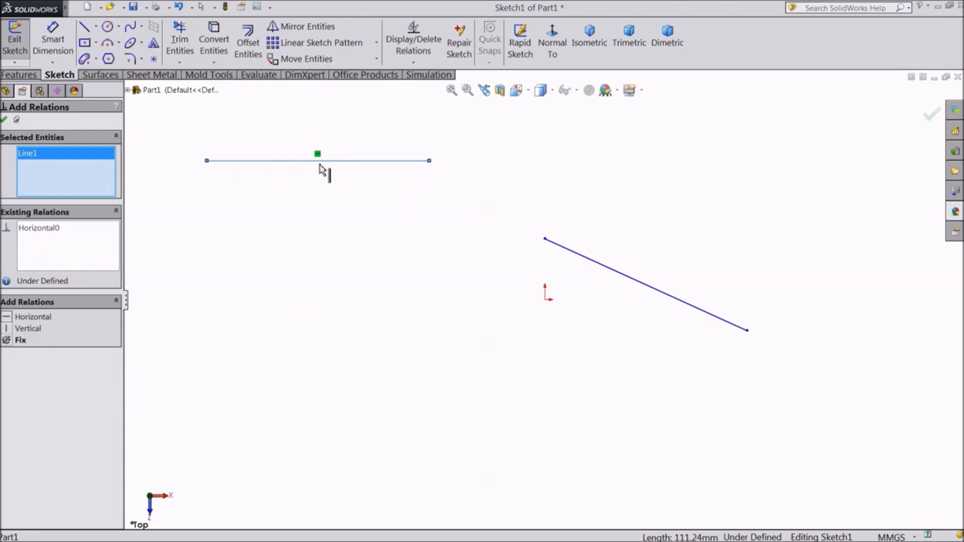
Delete the line's Horizontal relation and give it a Vertical relation instead.
right_click(45, 235)
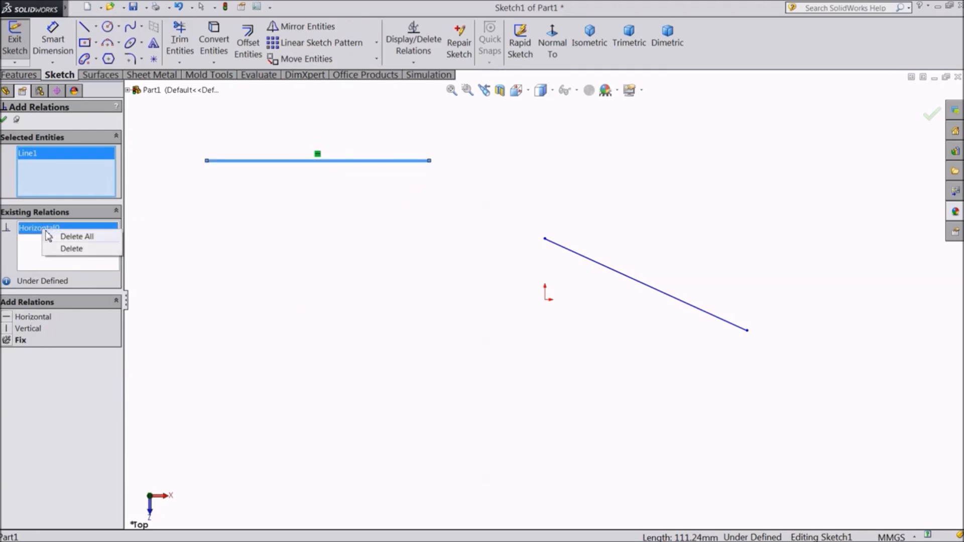
click(55, 258)
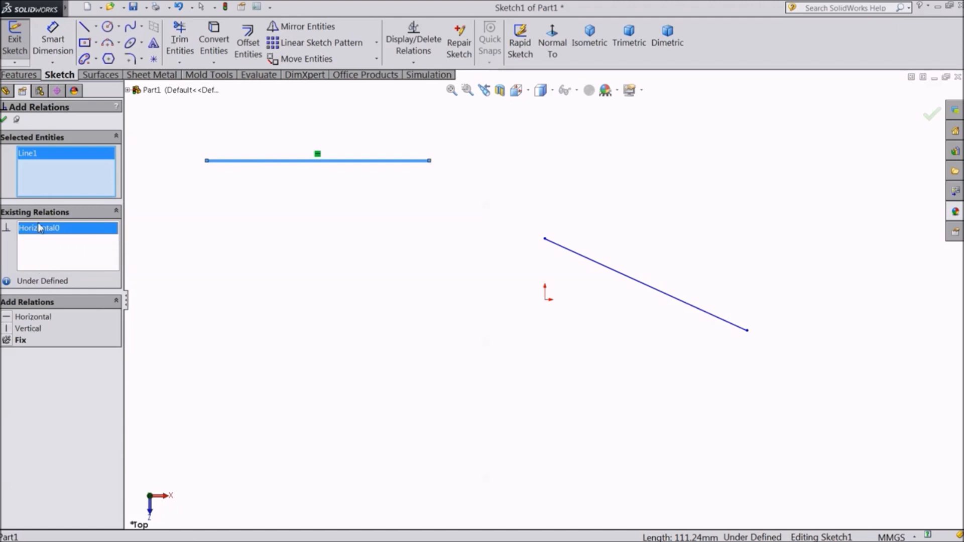
right_click(43, 235)
click(54, 250)
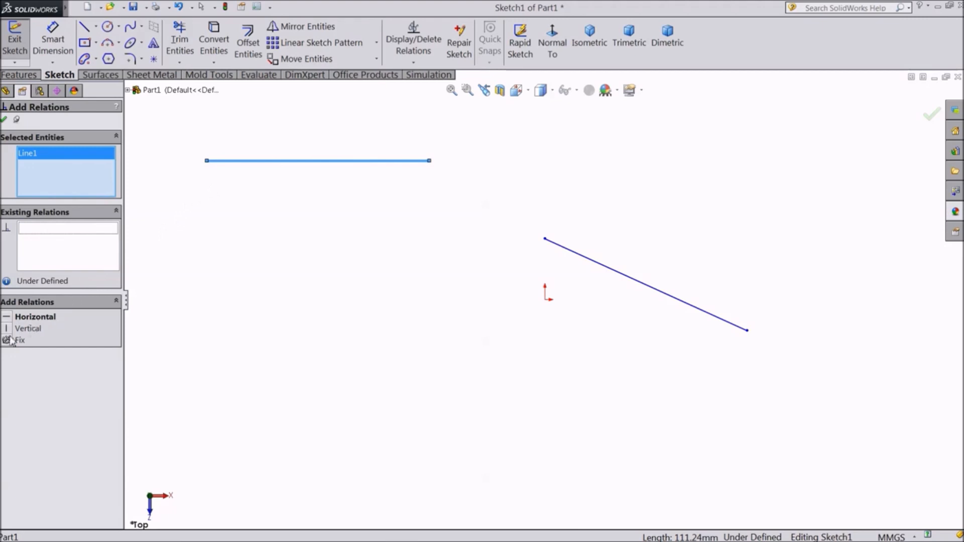
click(23, 328)
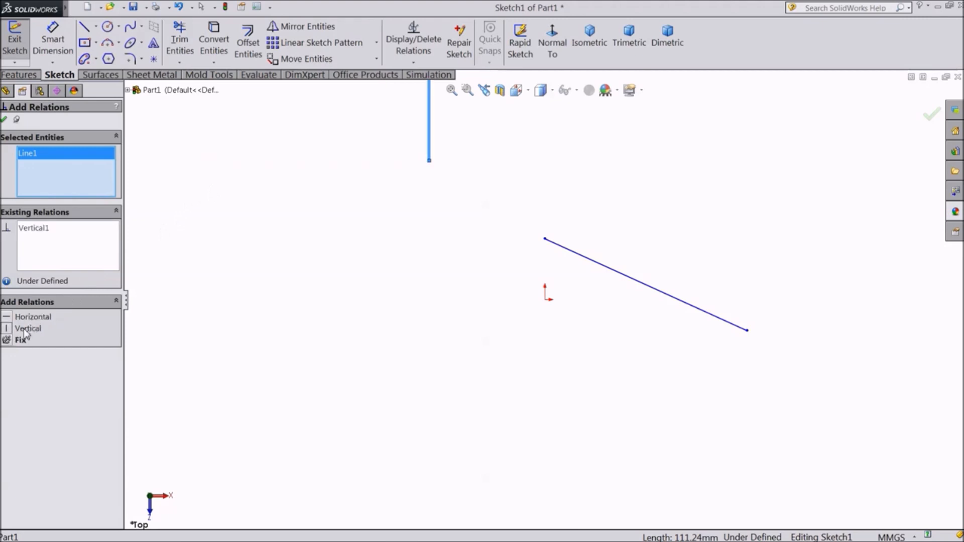
scroll(519, 239, up, 3)
scroll(591, 201, down, 3)
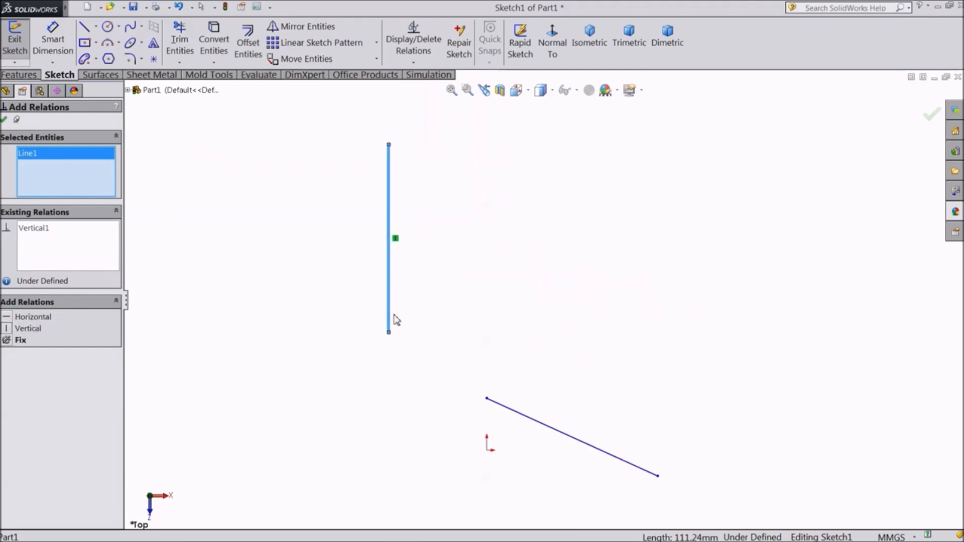
click(4, 119)
scroll(396, 243, down, 2)
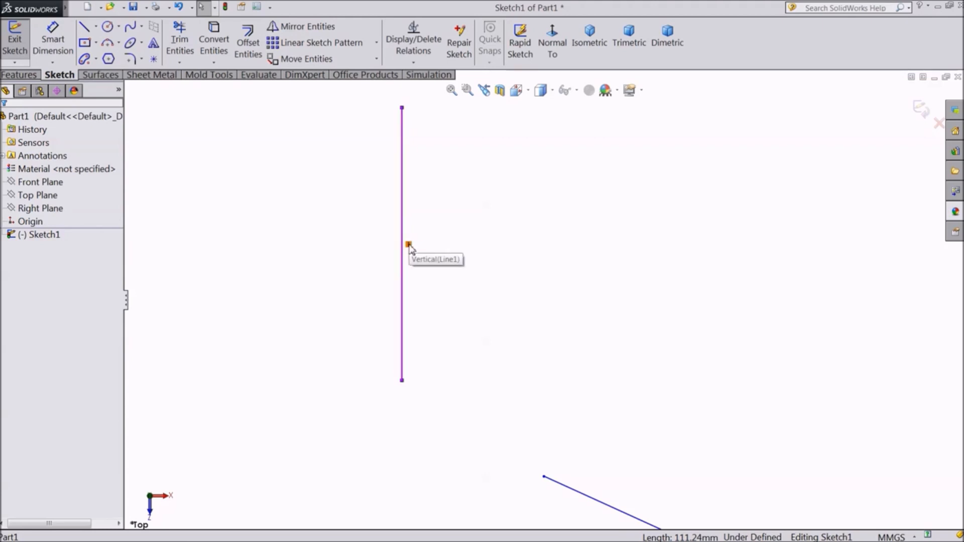
scroll(355, 258, up, 4)
scroll(573, 410, down, 2)
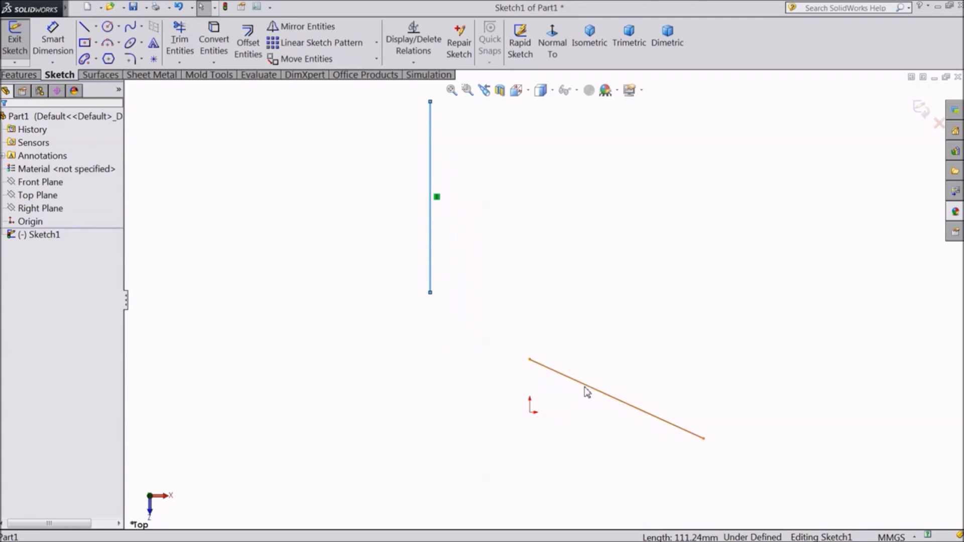
click(586, 390)
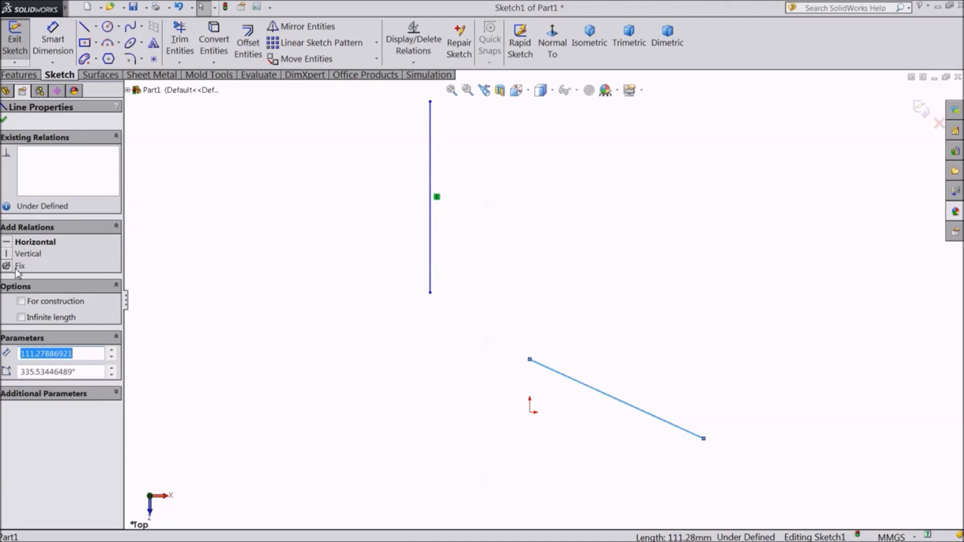
click(217, 232)
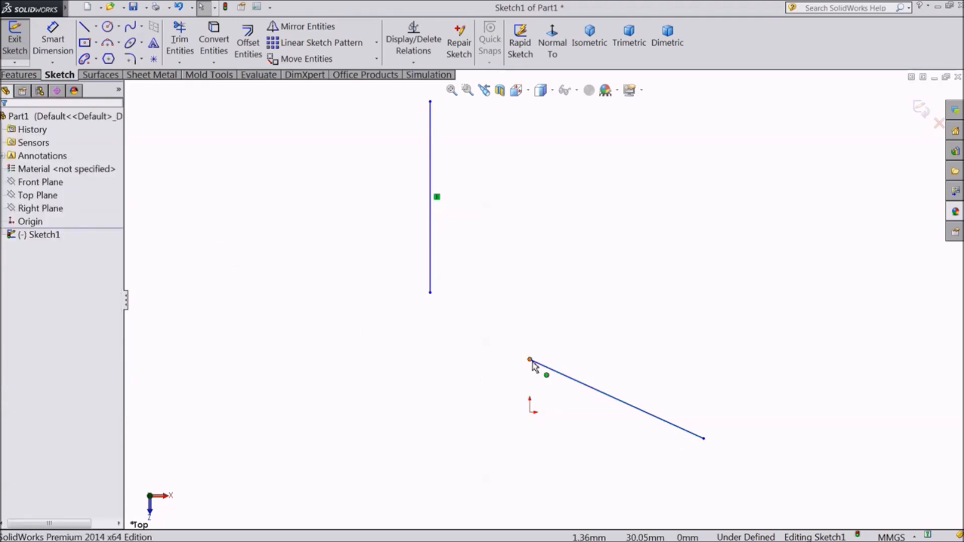
Merge the upper endpoint of the slanted line with the lower endpoint of the vertical line.
click(531, 361)
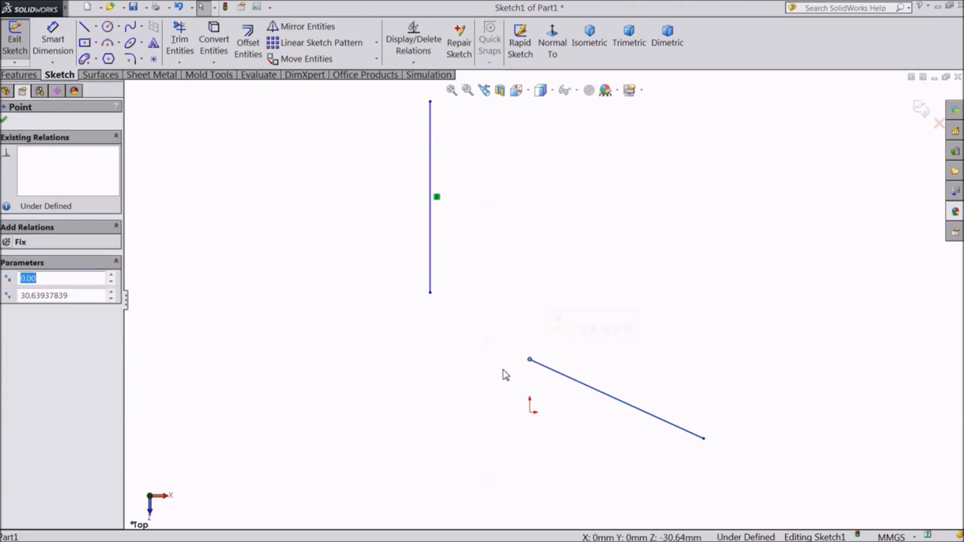
ctrl+click(432, 294)
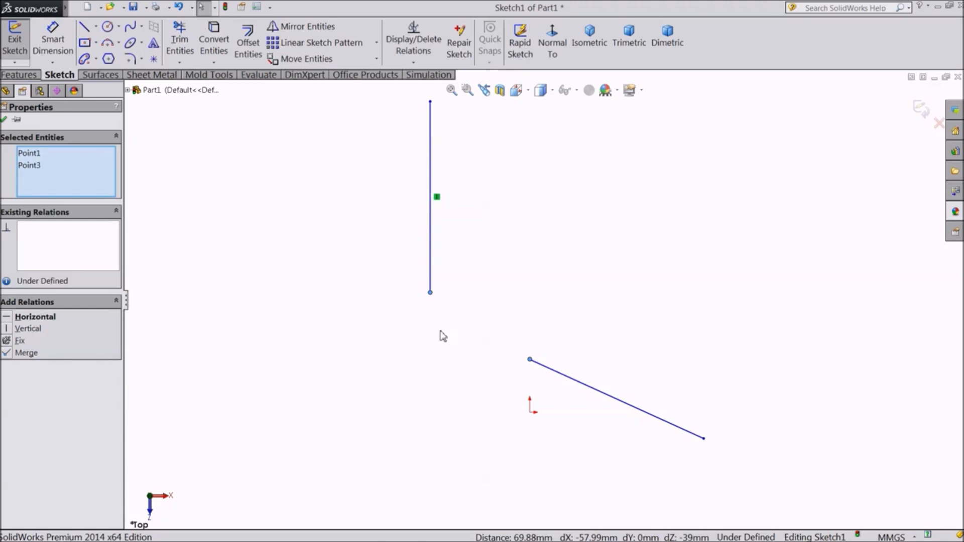
click(6, 355)
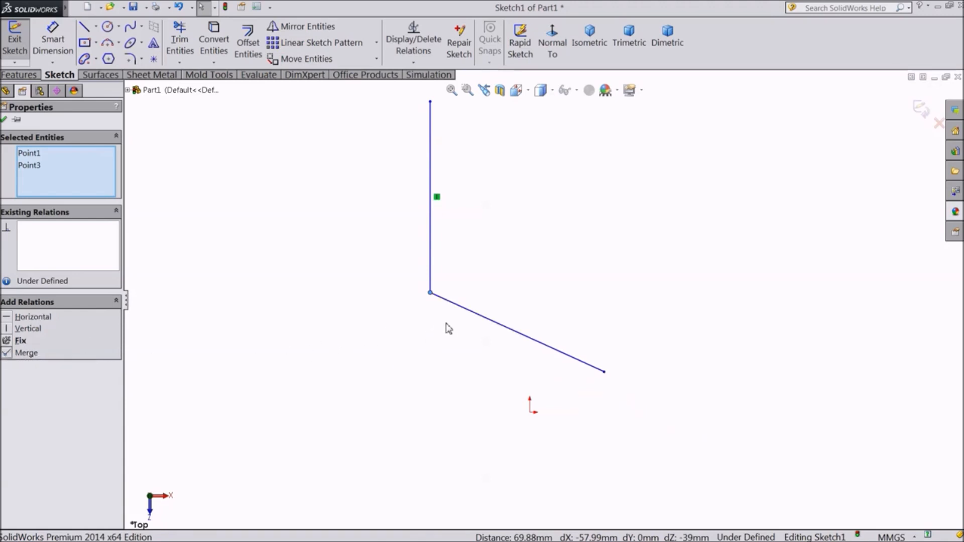
scroll(437, 290, down, 1)
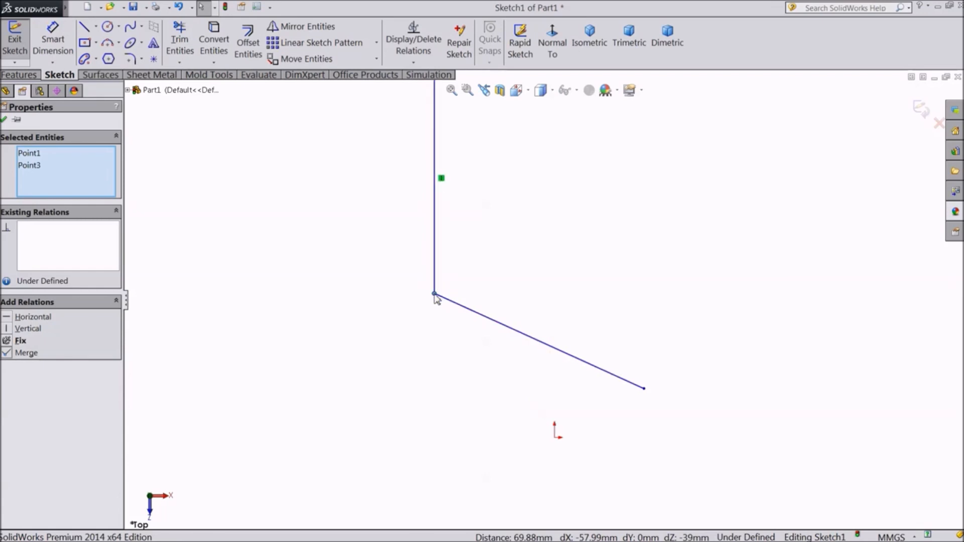
click(4, 120)
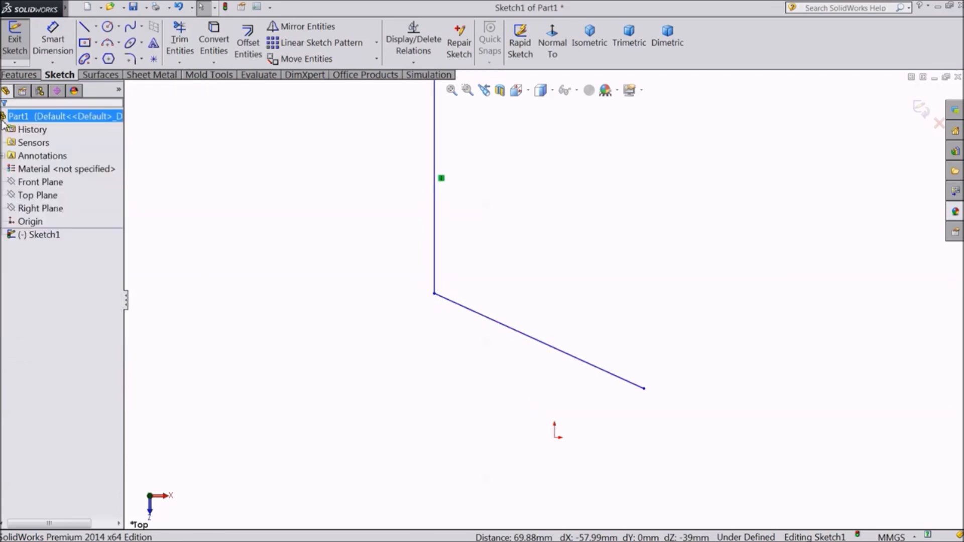
click(435, 295)
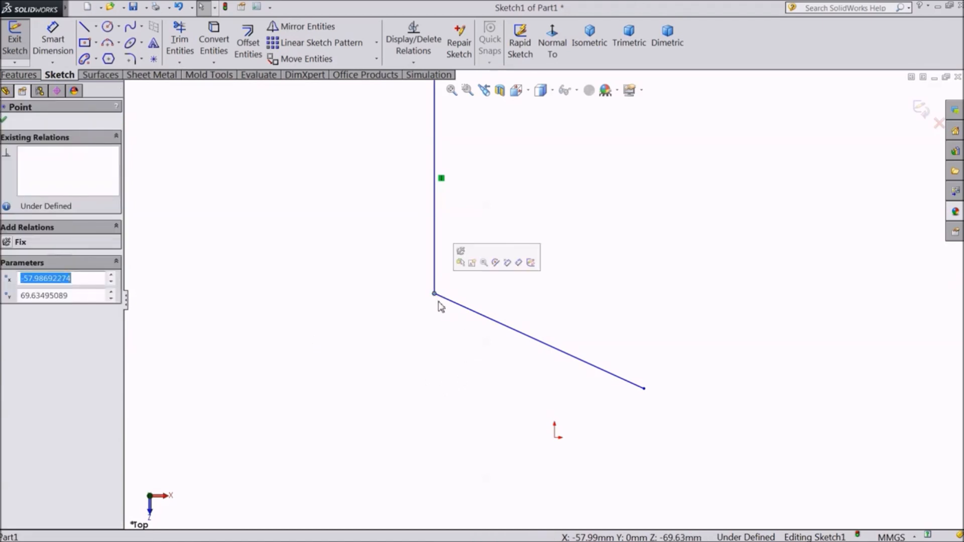
click(400, 314)
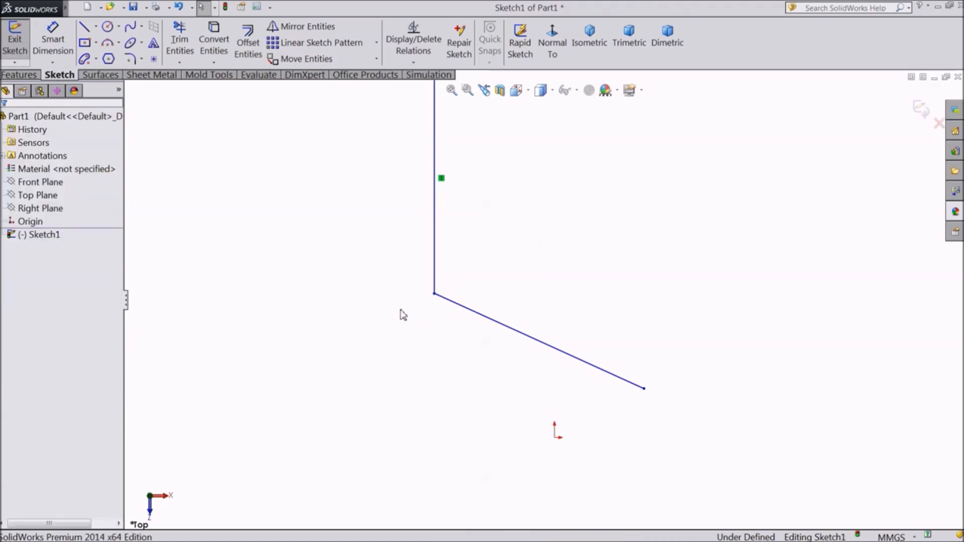
Hide the sketch relation symbols and show them again.
click(571, 91)
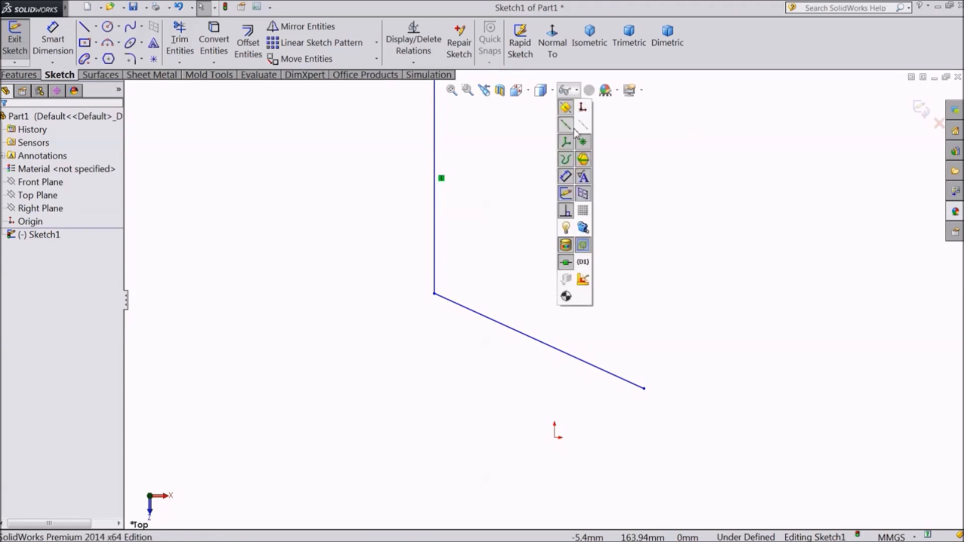
click(568, 214)
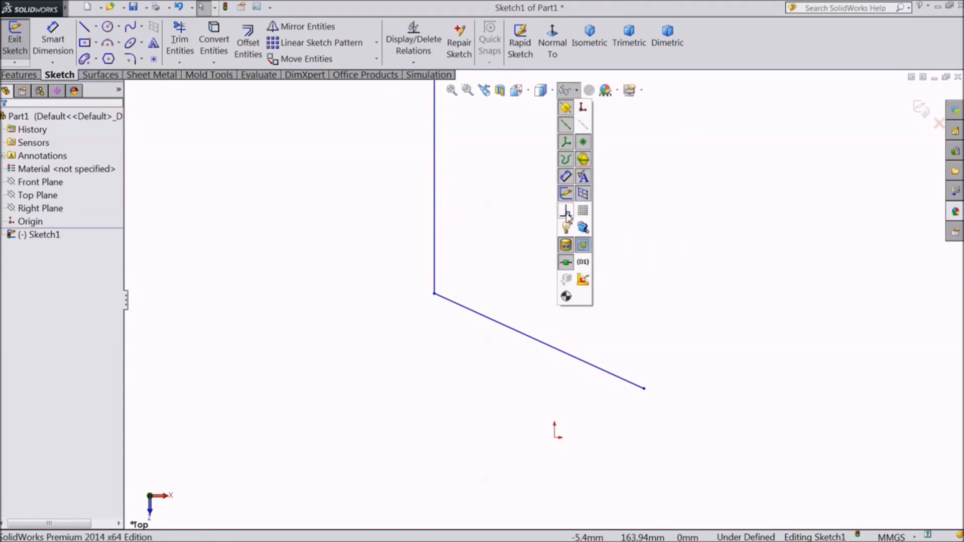
click(567, 214)
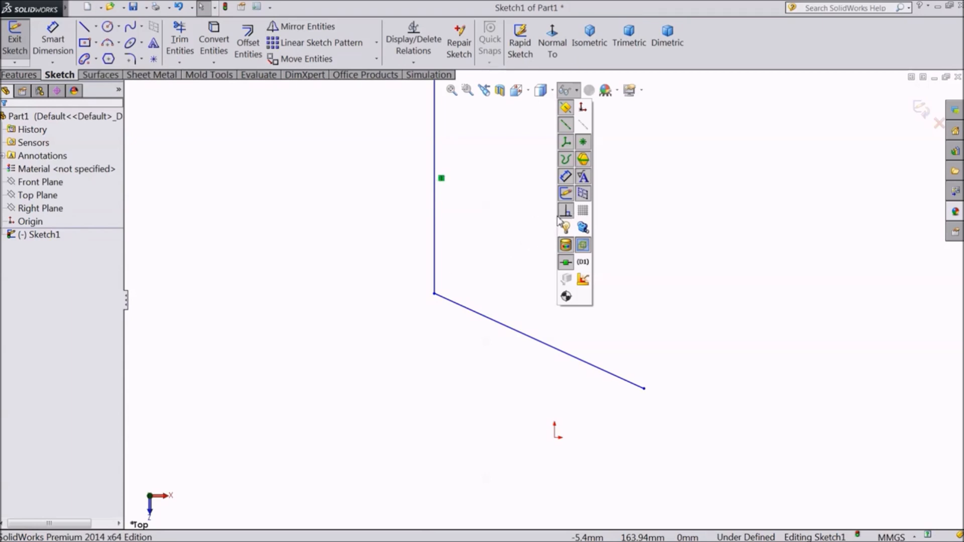
click(529, 228)
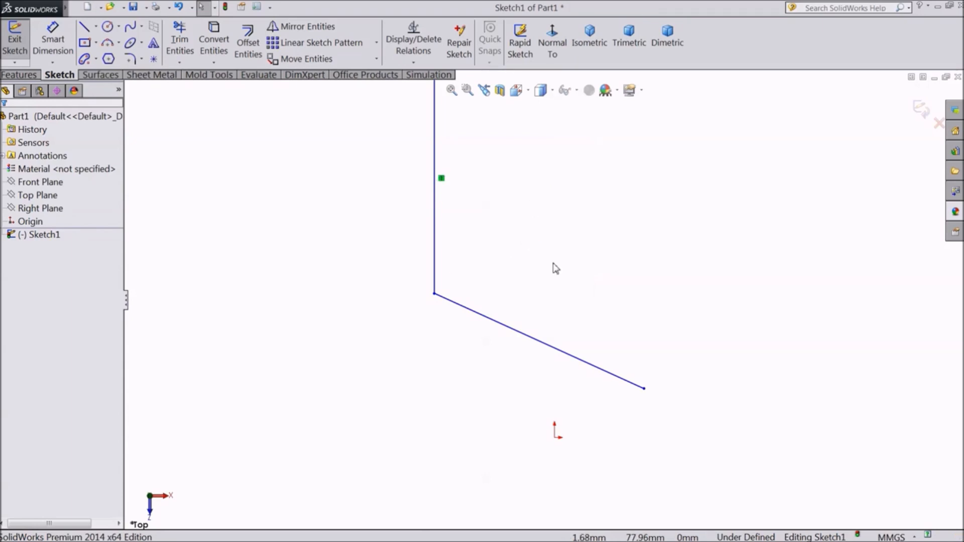
Move the slanted line's free endpoint upward to about X 40.8, Y 51.3 mm, making the line shallower.
drag(644, 388, 645, 320)
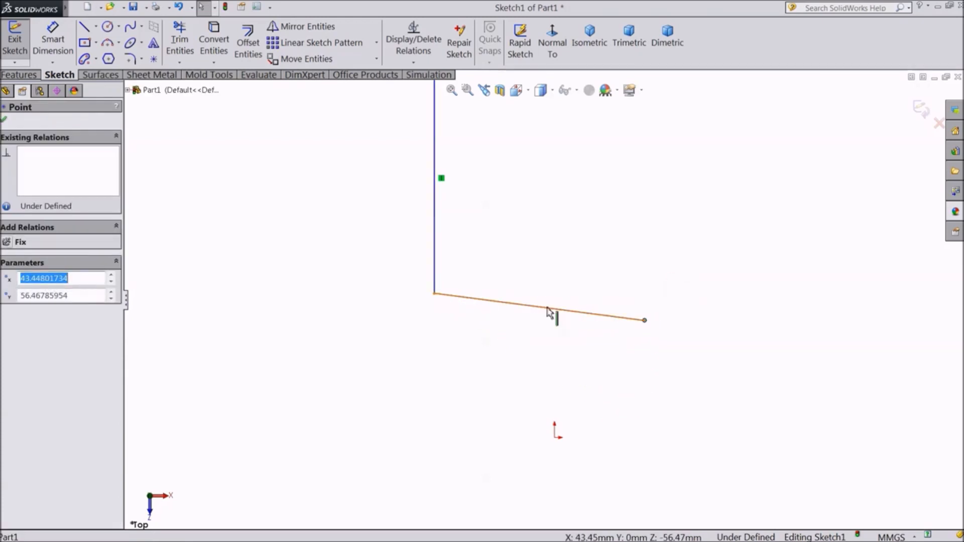
mouse_move(645, 321)
mouse_down()
mouse_move(611, 362)
mouse_move(341, 414)
mouse_move(452, 477)
mouse_move(639, 332)
mouse_up()
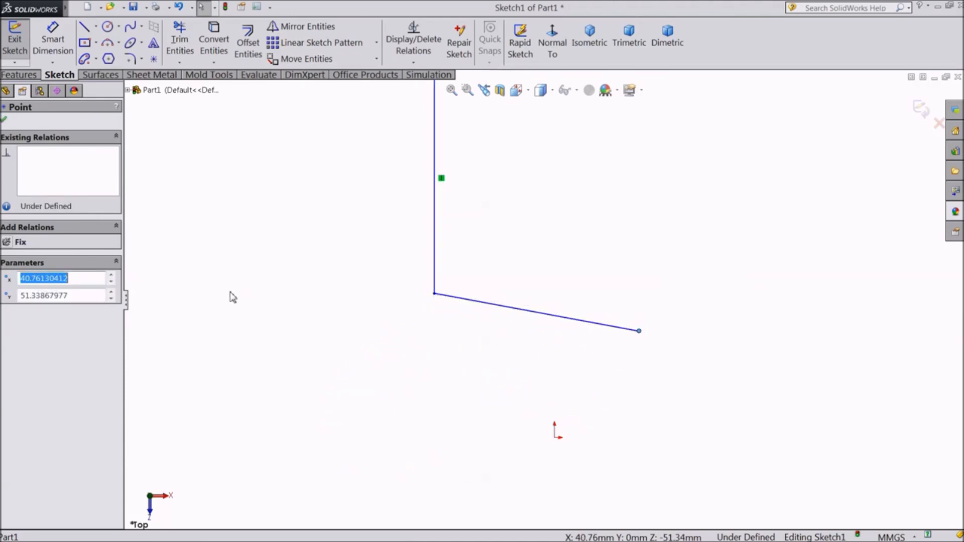
click(232, 298)
Add a Coincident relation between the slanted line's free endpoint and the origin.
click(640, 332)
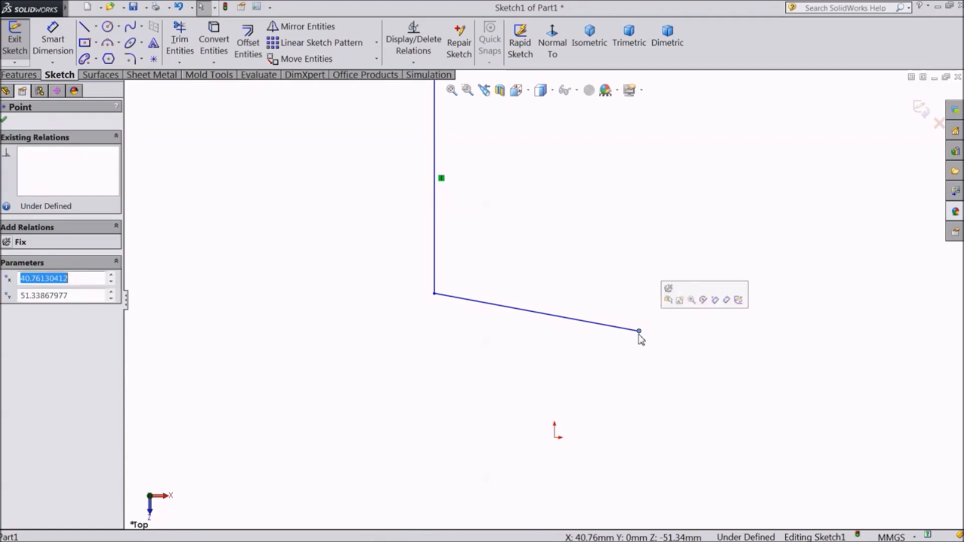
ctrl+click(555, 437)
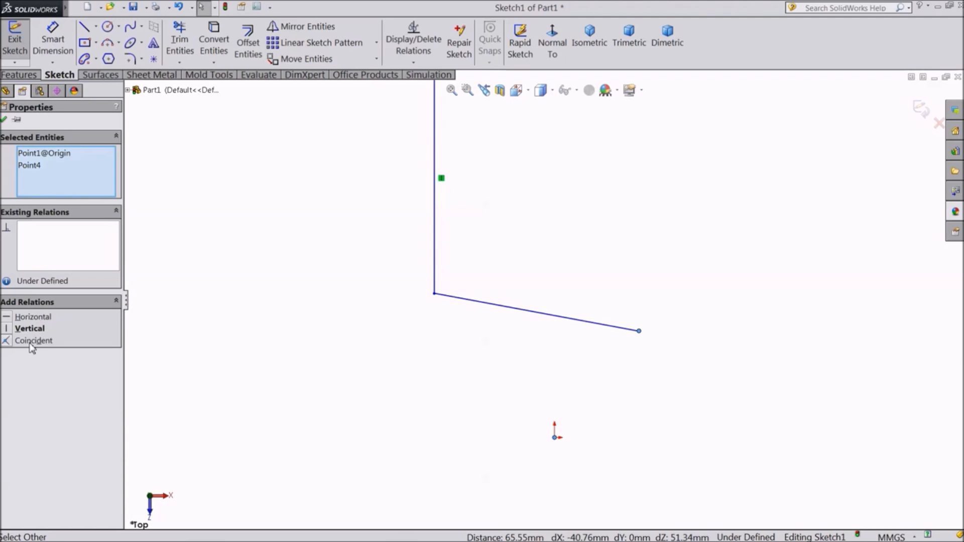
click(31, 341)
scroll(557, 459, down, 5)
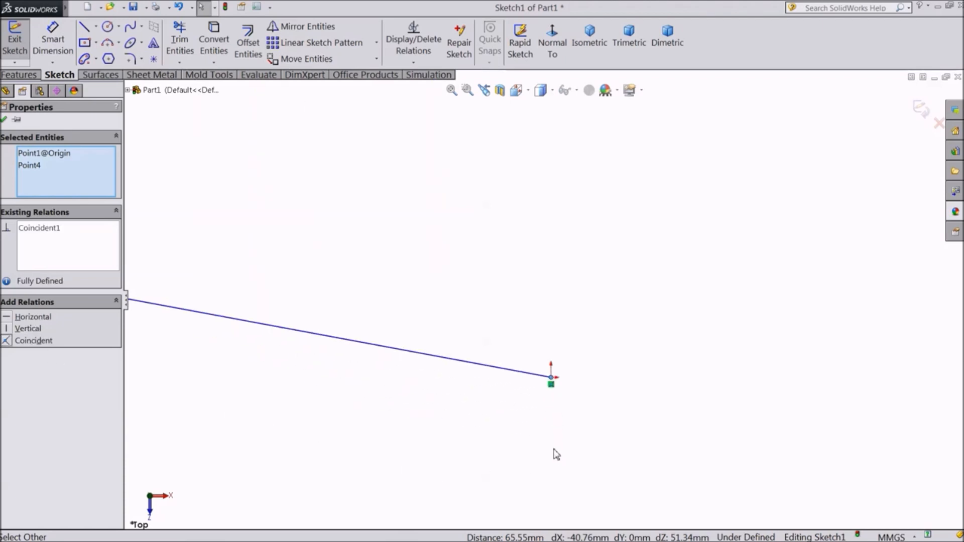
scroll(552, 389, up, 5)
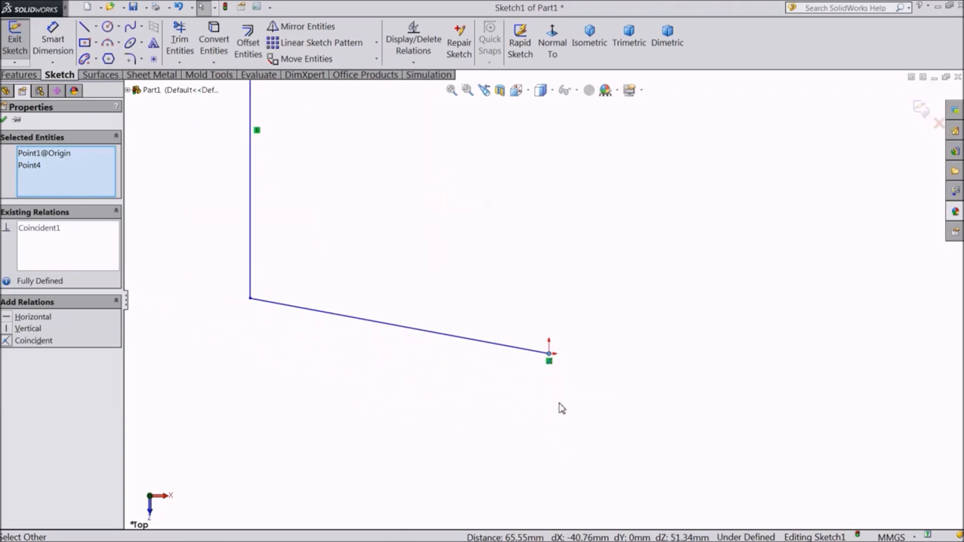
scroll(522, 249, down, 2)
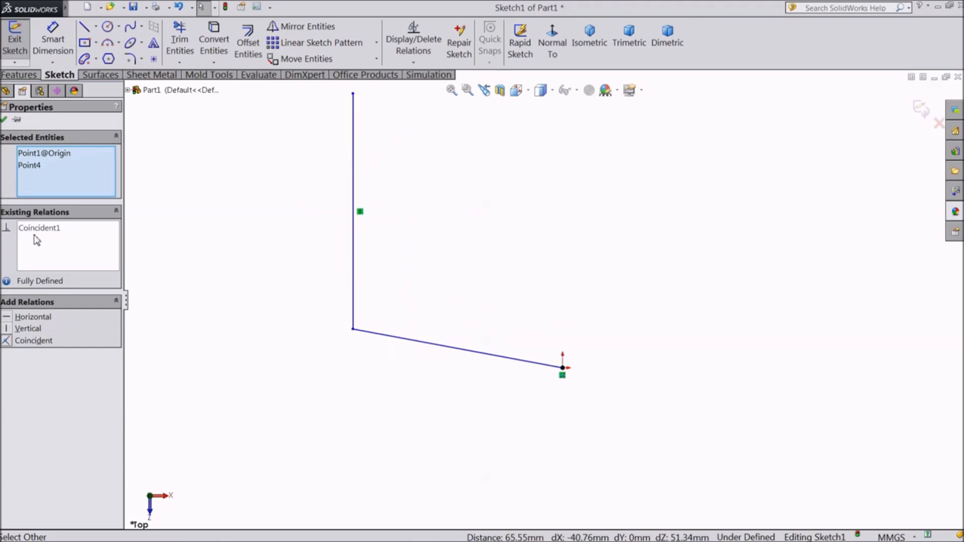
click(4, 120)
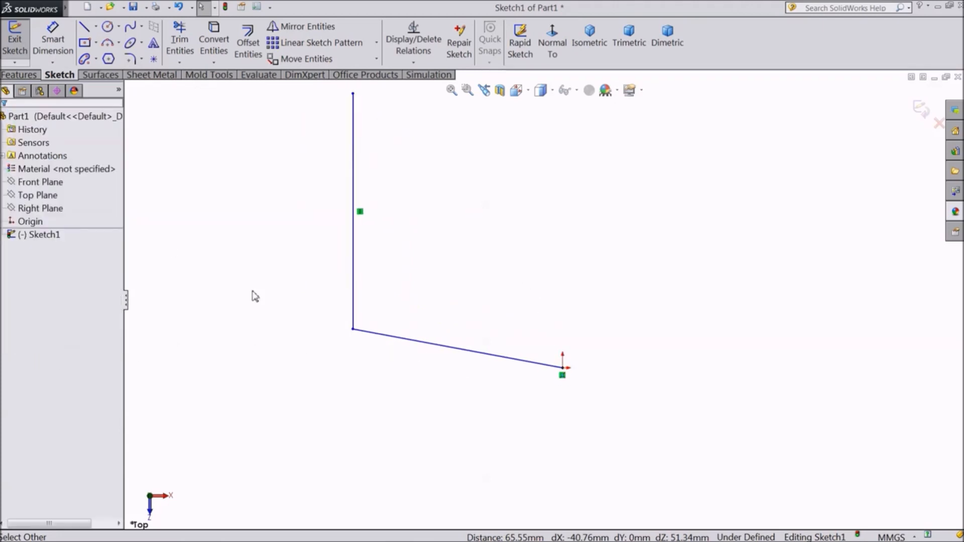
Move the slanted line up and back down to test its freedom, leaving it about 101.5 mm long at about 346.5°.
mouse_move(389, 336)
mouse_down()
mouse_move(458, 287)
mouse_move(441, 315)
mouse_move(428, 402)
mouse_move(427, 309)
mouse_up()
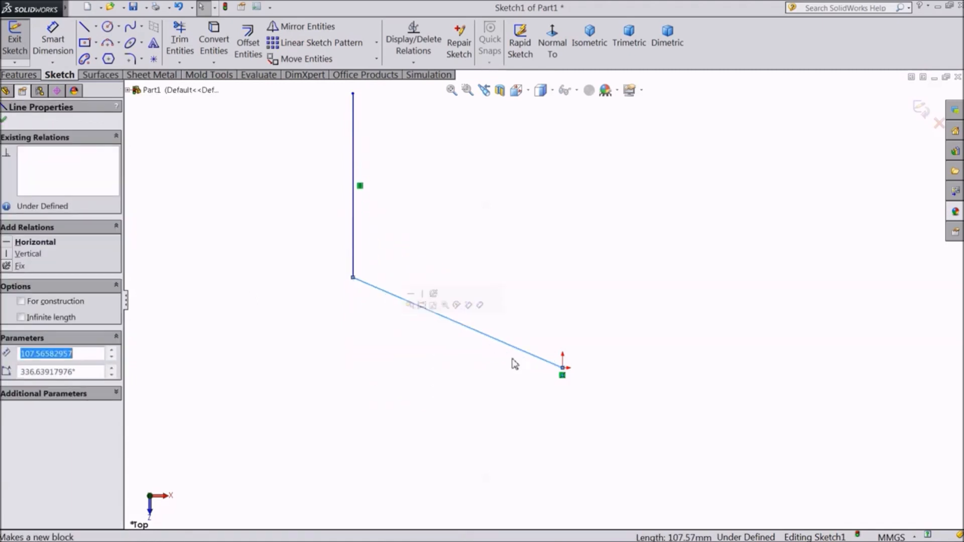
click(482, 386)
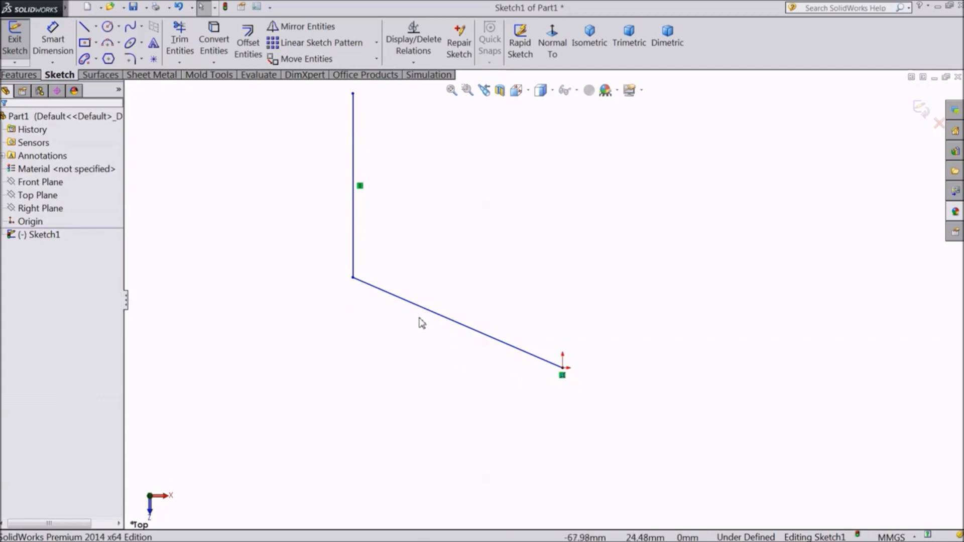
drag(416, 313, 424, 339)
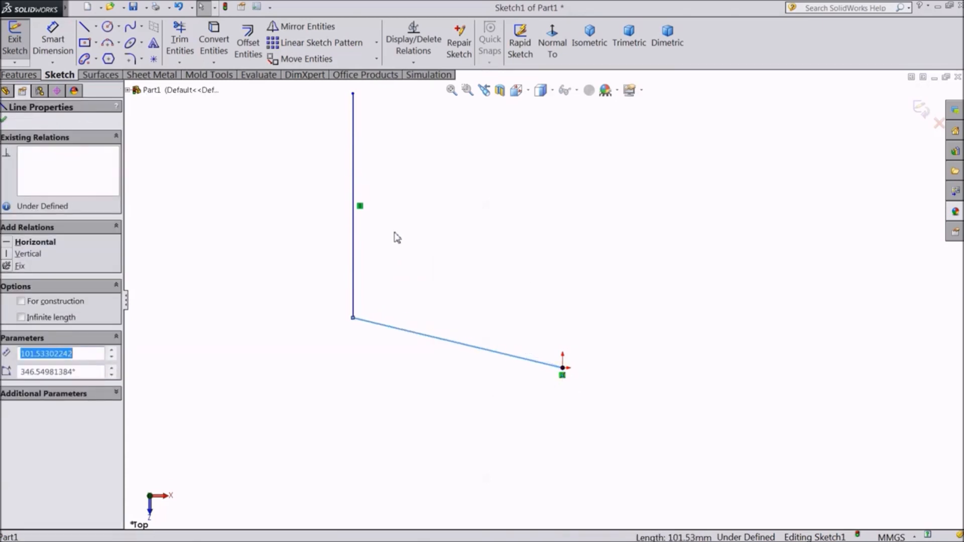
Sketch a circle of about 63.3 mm radius beside the vertical line, centred at about X -203.7, Y 82.6 mm.
scroll(394, 231, up, 2)
click(110, 29)
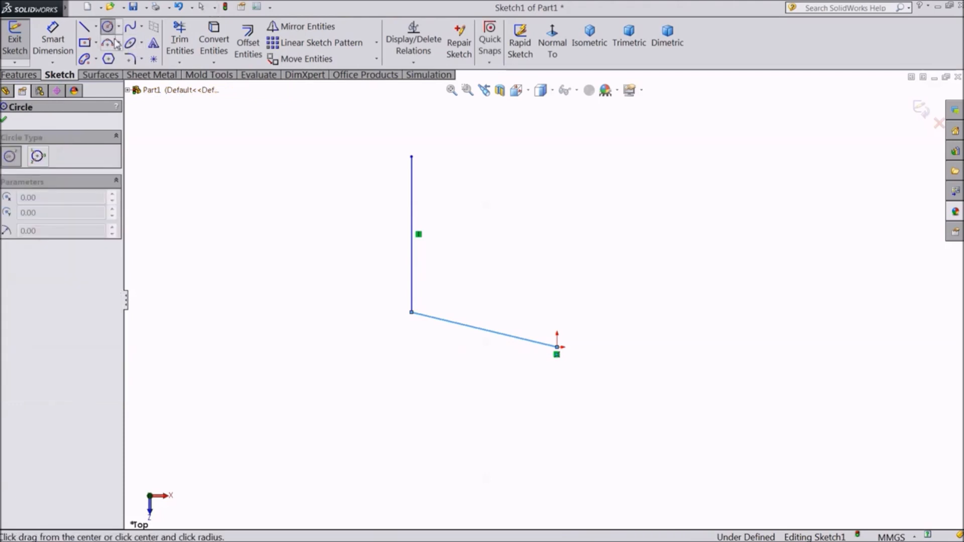
click(257, 226)
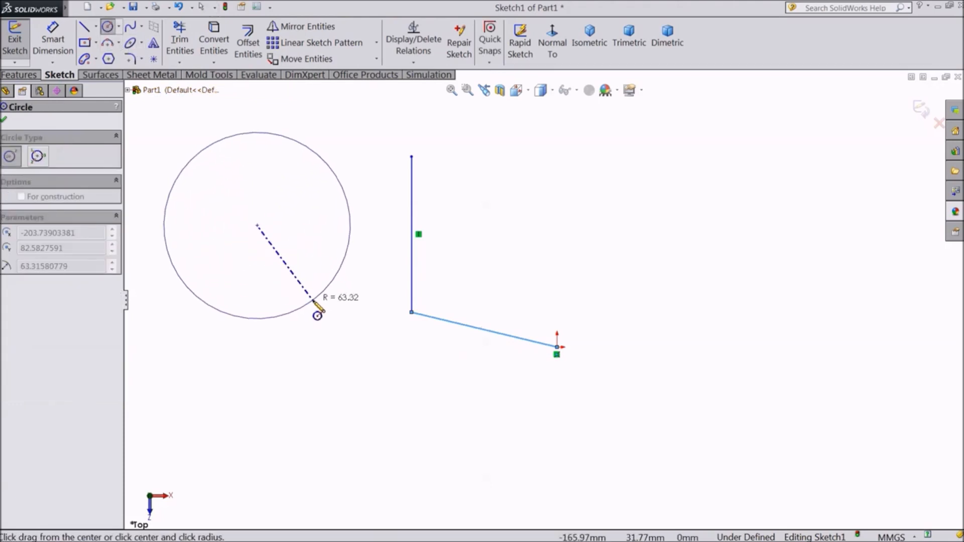
click(314, 299)
click(4, 119)
key(z)
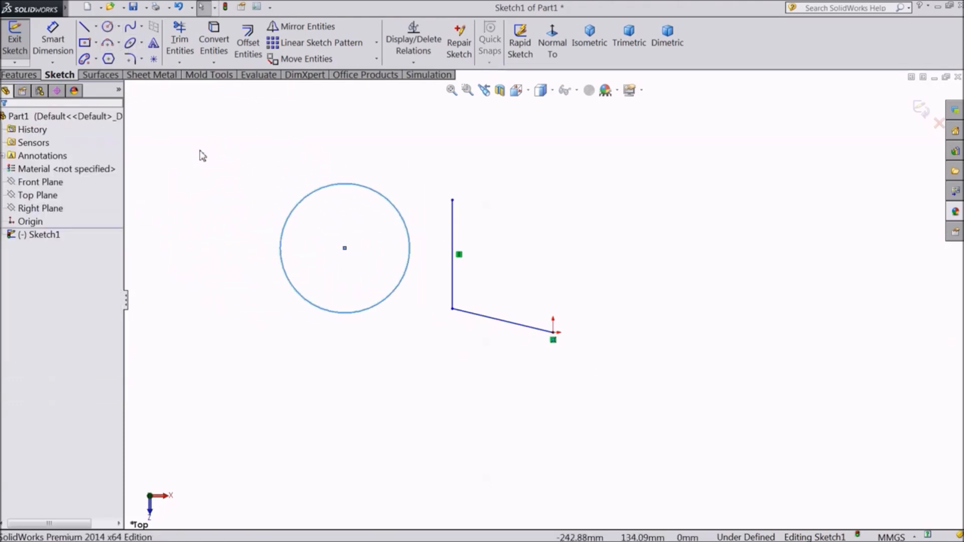
Add a Tangent relation between the circle and the vertical line, and shrink the circle to about 46.6 mm radius.
click(413, 62)
click(426, 91)
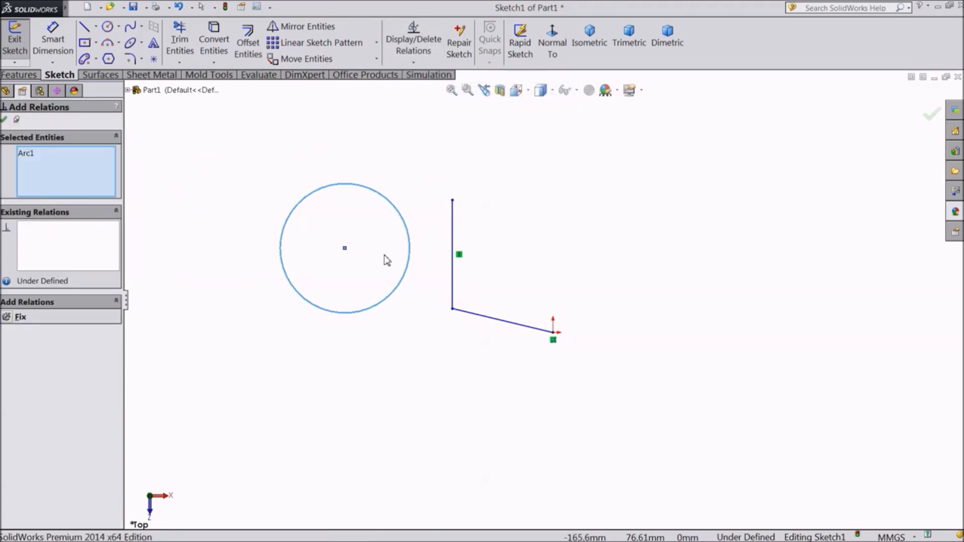
click(453, 280)
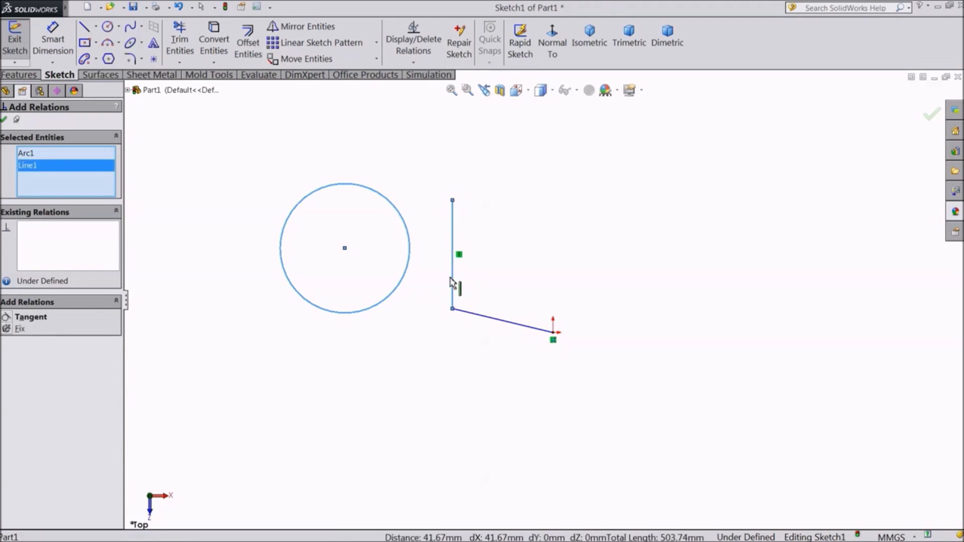
scroll(394, 275, down, 2)
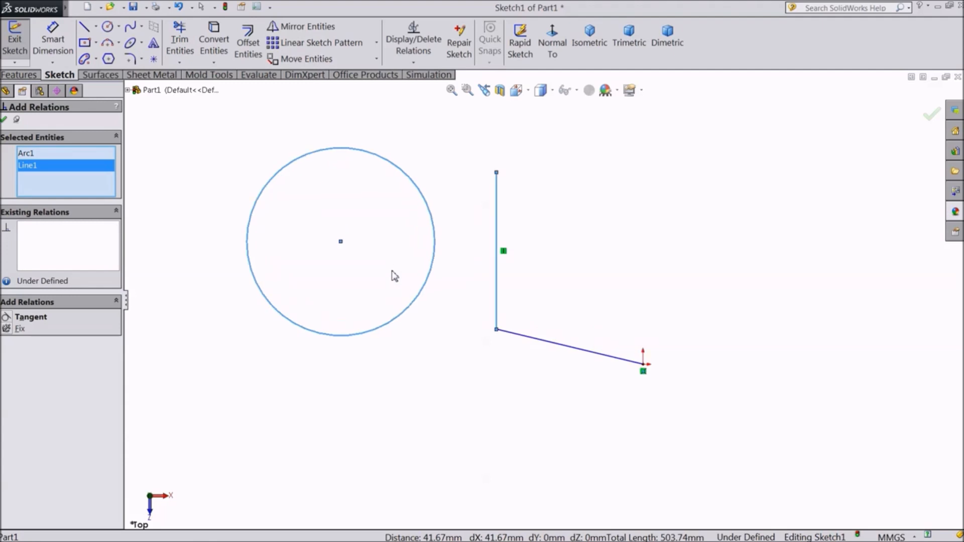
click(30, 317)
scroll(493, 255, down, 3)
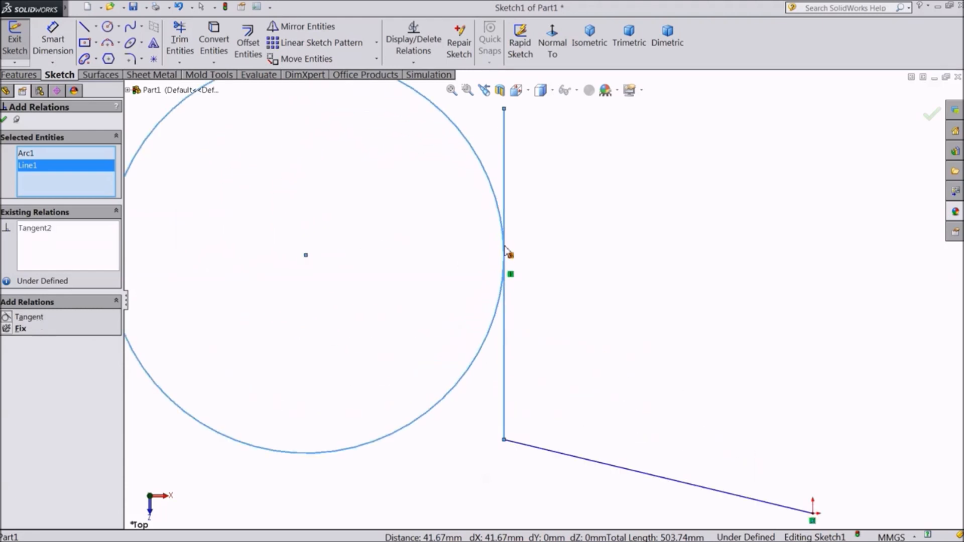
scroll(511, 255, up, 3)
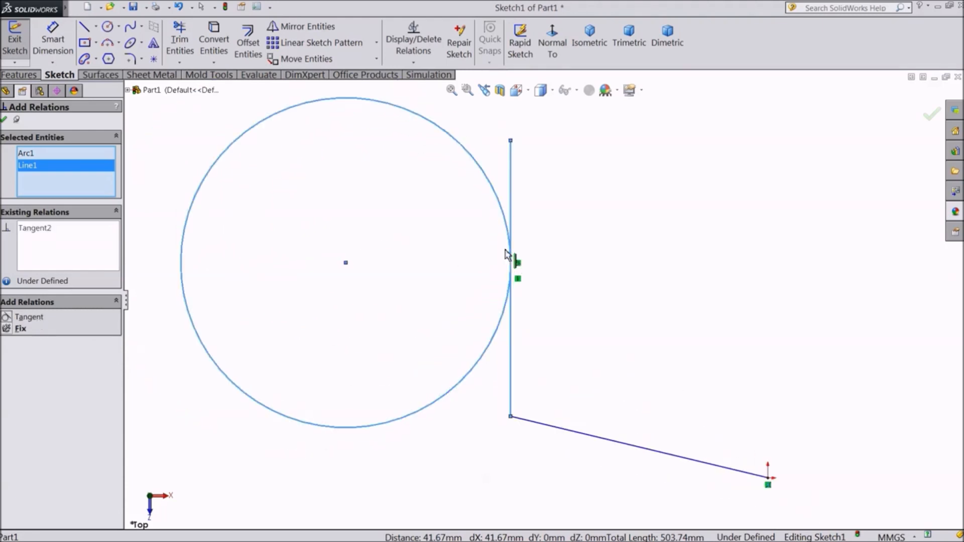
scroll(523, 275, up, 3)
scroll(555, 352, up, 2)
scroll(555, 347, down, 3)
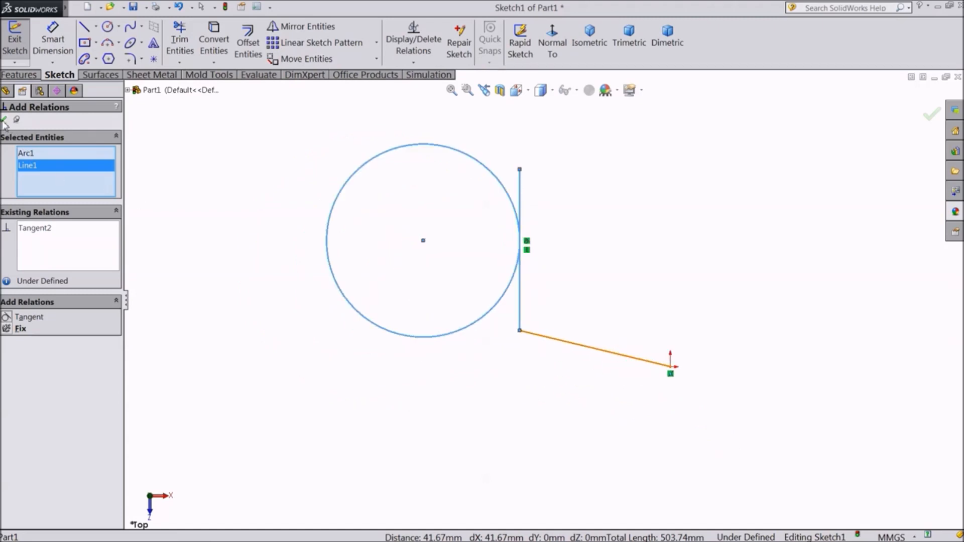
click(4, 120)
click(494, 374)
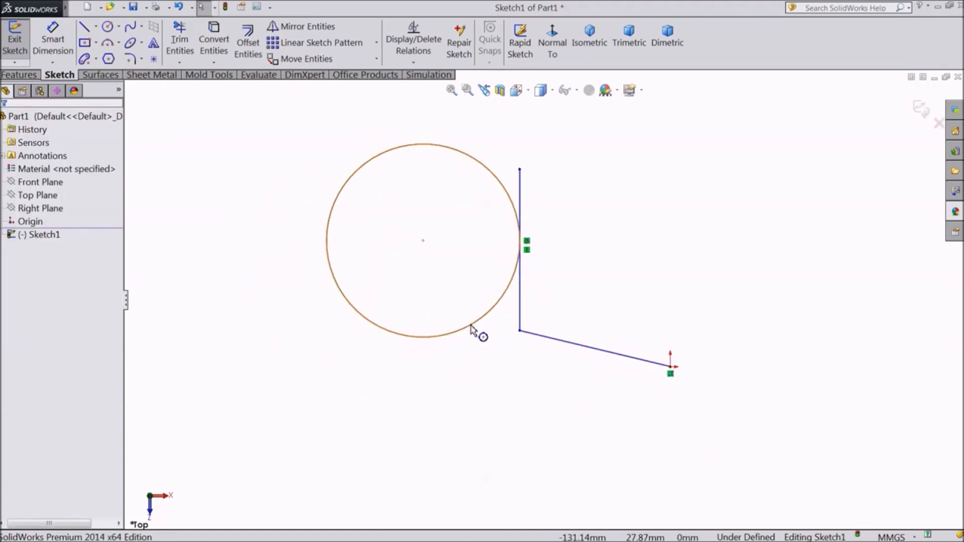
drag(471, 329, 468, 301)
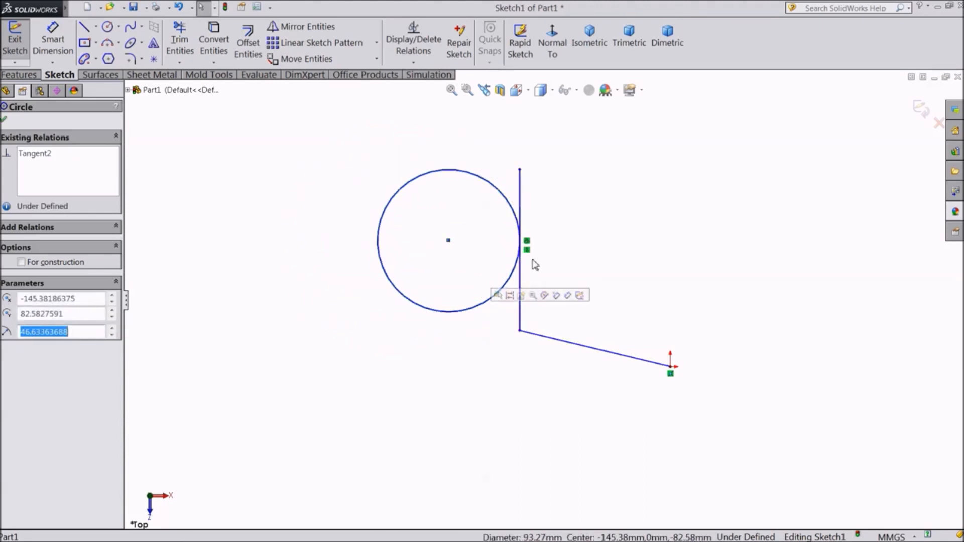
Sketch a second circle of about 44.4 mm radius below the slanted line, centred at about X -68.2, Y -55.3 mm.
click(108, 27)
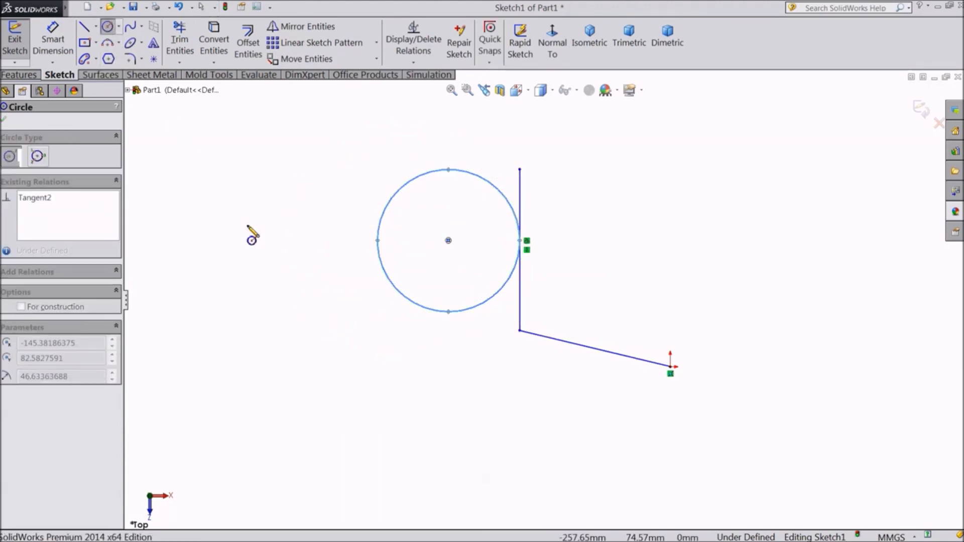
click(566, 451)
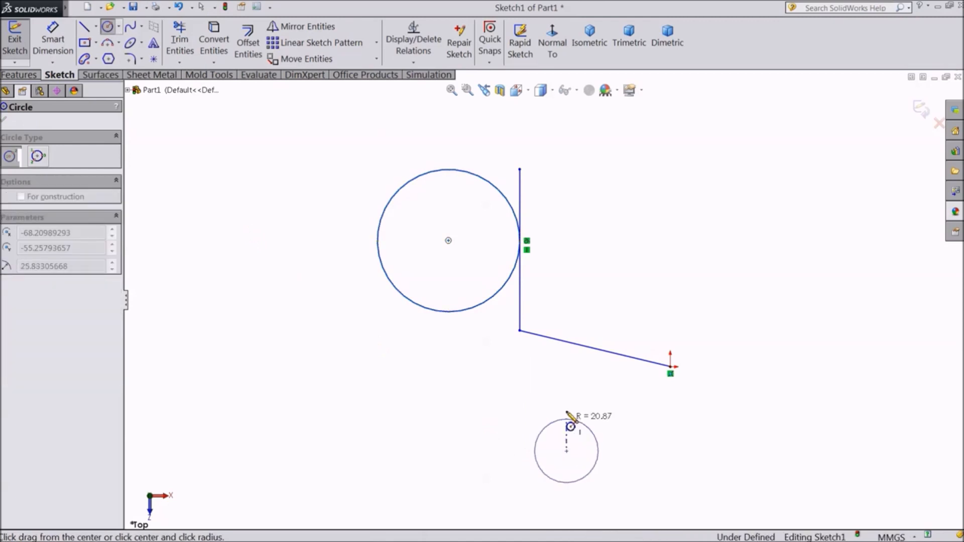
click(570, 394)
scroll(570, 415, up, 2)
scroll(564, 420, down, 4)
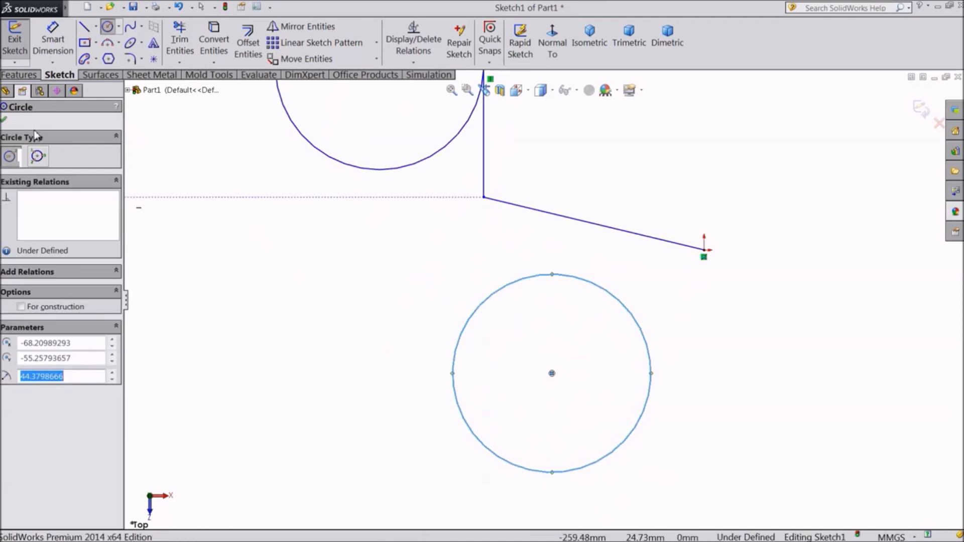
click(5, 119)
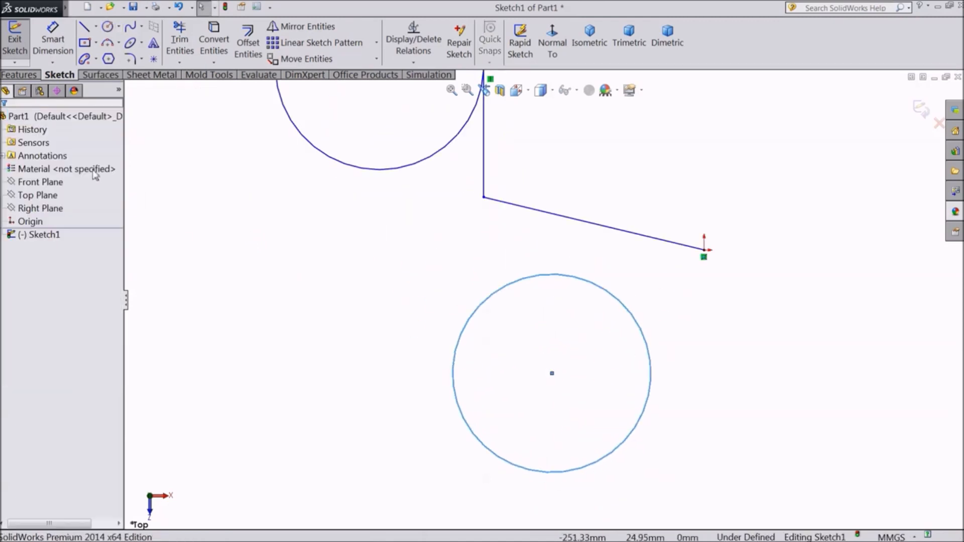
Add a Tangent relation between the slanted line and the circle below it.
click(622, 233)
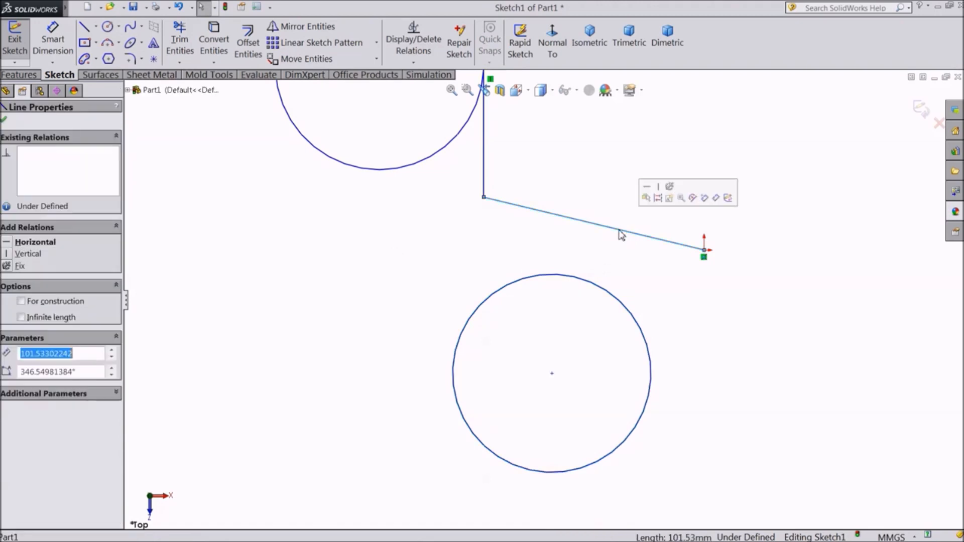
ctrl+click(619, 302)
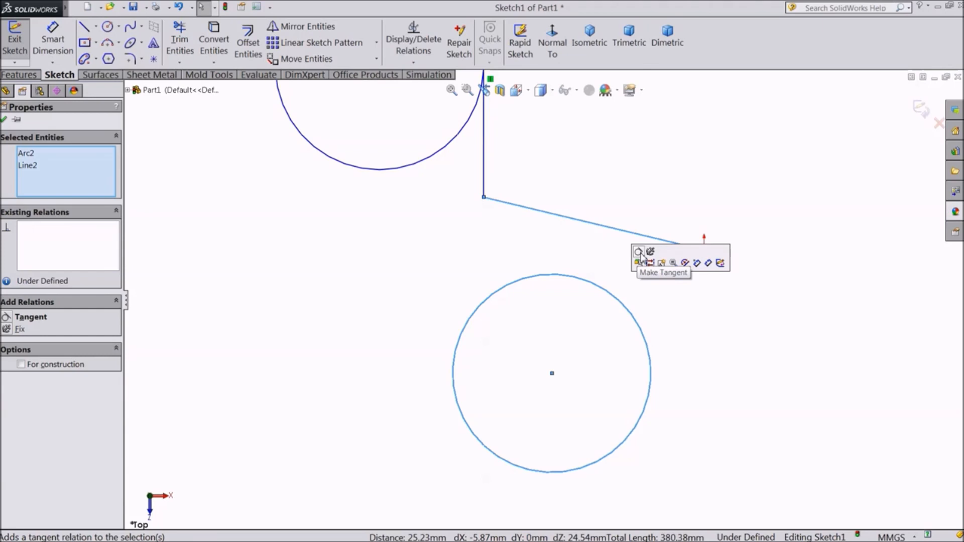
click(640, 256)
scroll(594, 263, up, 4)
scroll(572, 206, down, 2)
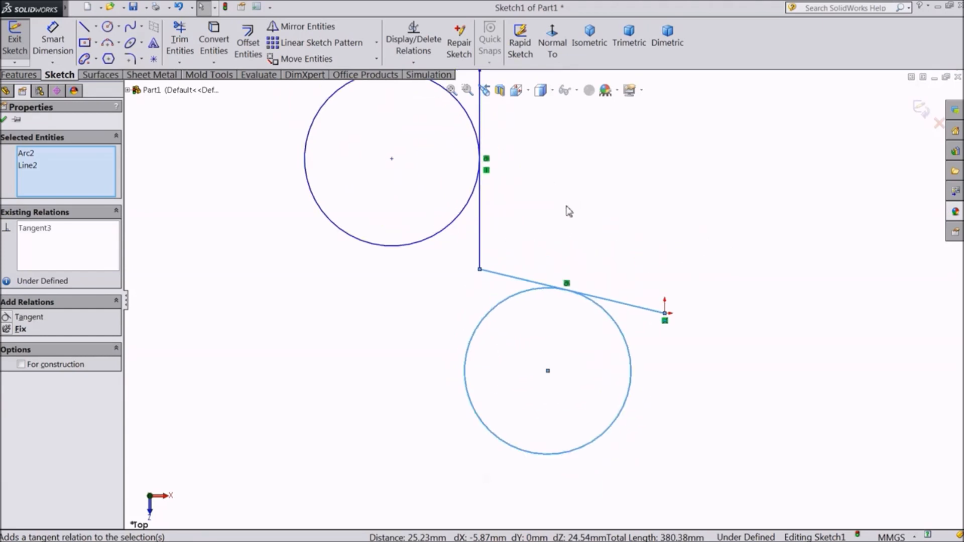
click(4, 119)
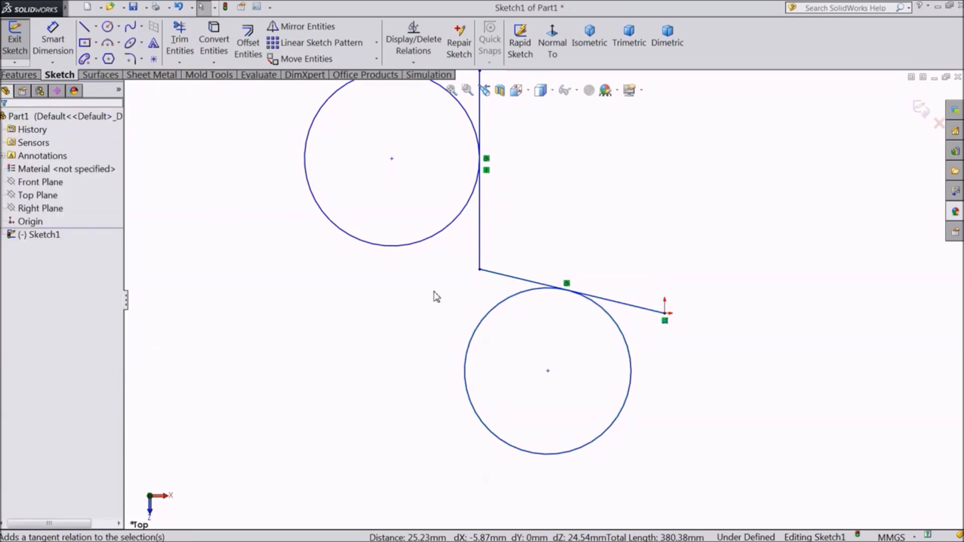
Sketch a separate, nearly horizontal line about 152 mm long to the right of the vertical line.
scroll(435, 296, up, 2)
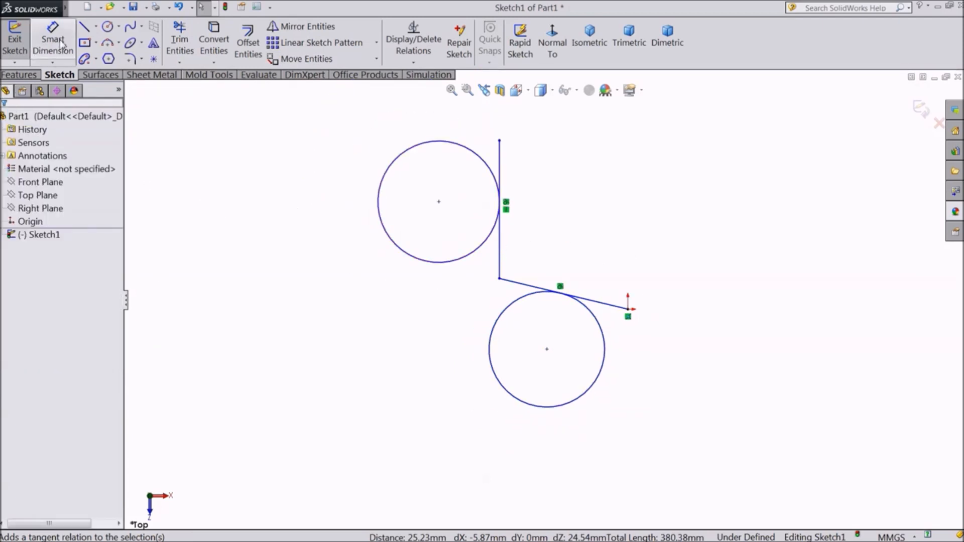
click(85, 26)
scroll(503, 216, down, 1)
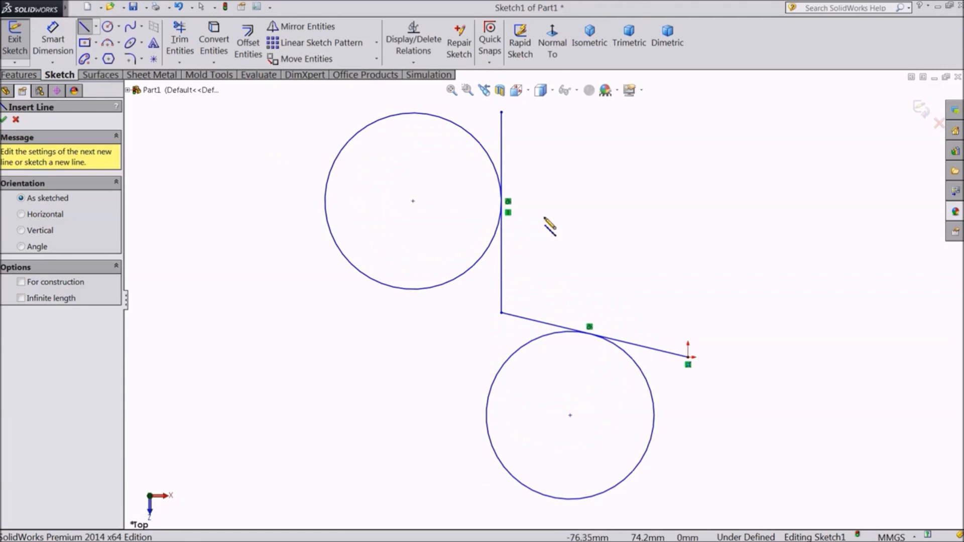
scroll(578, 228, up, 2)
click(595, 235)
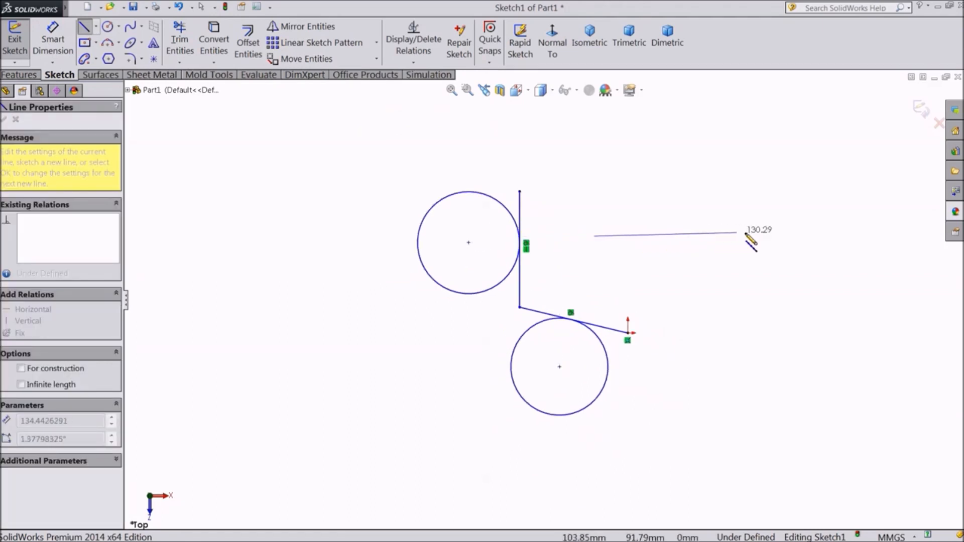
click(761, 243)
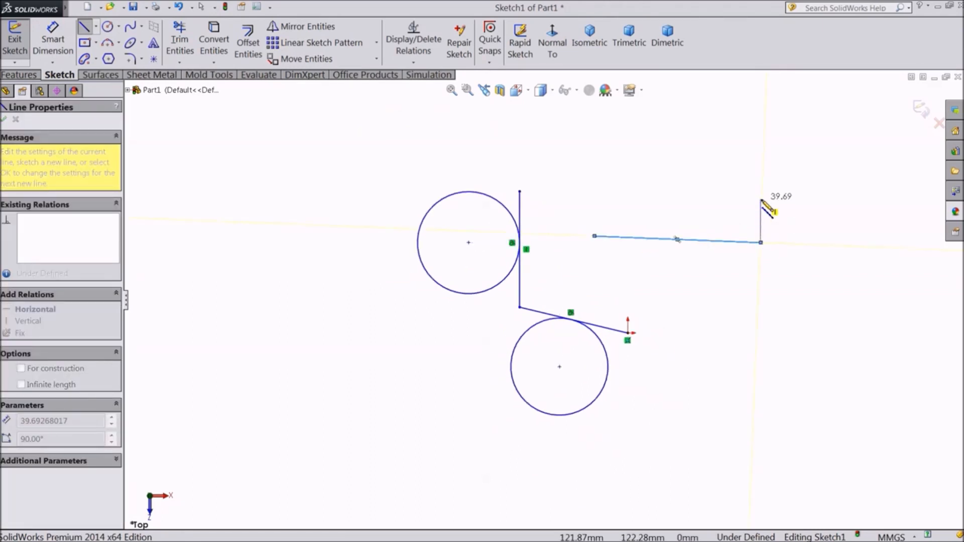
right_click(762, 211)
click(787, 90)
scroll(670, 204, down, 4)
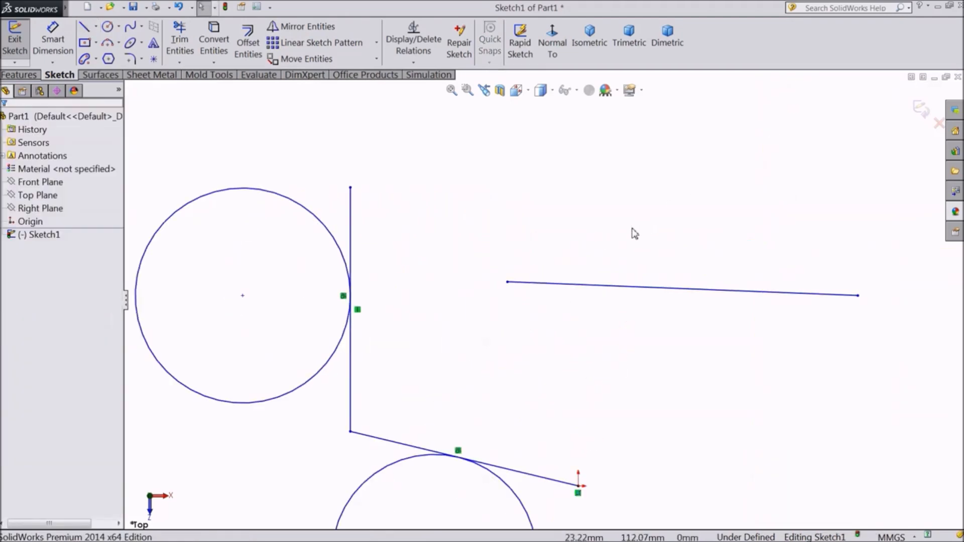
scroll(351, 324, up, 1)
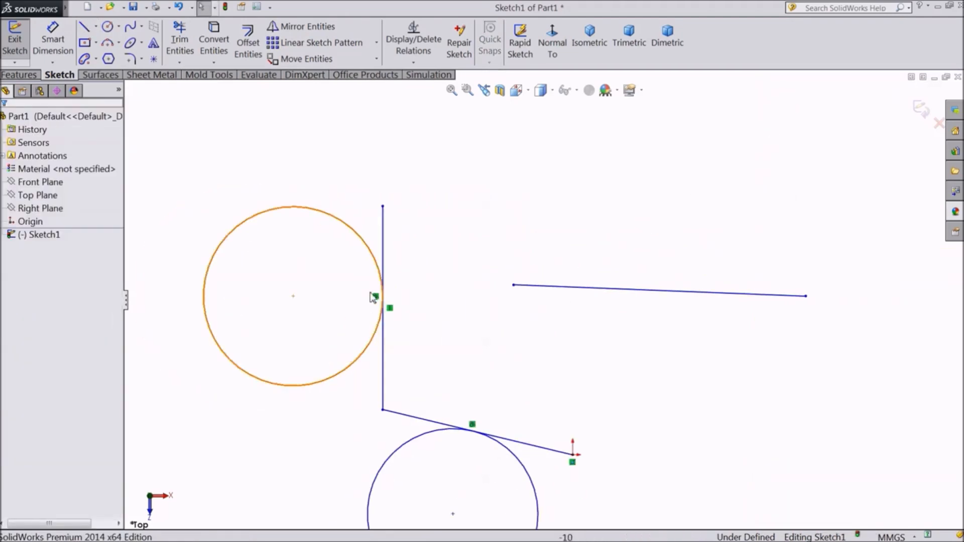
Add a Perpendicular relation between the vertical line and the separate, nearly horizontal line.
click(383, 251)
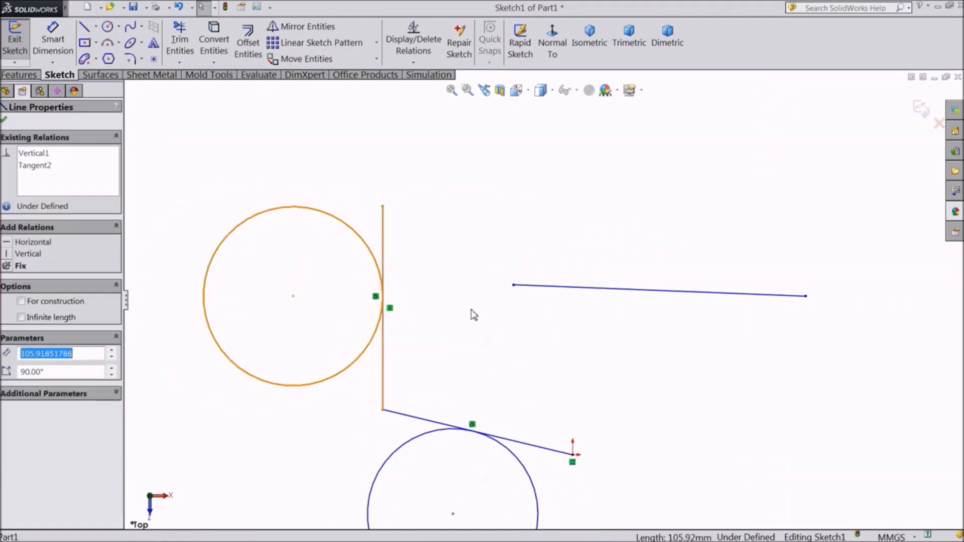
ctrl+click(548, 287)
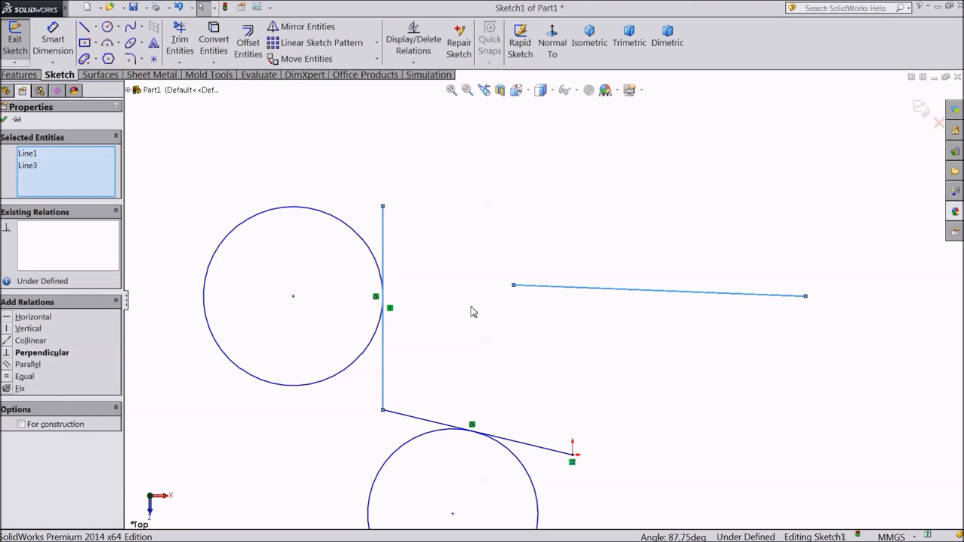
click(31, 355)
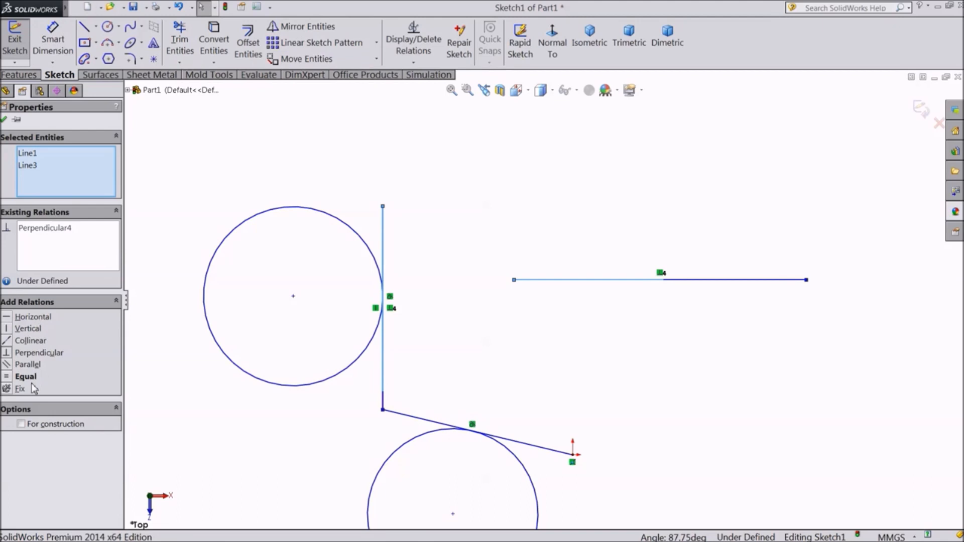
Try a Collinear relation between the same two perpendicular lines, and delete all the relations between them.
click(26, 341)
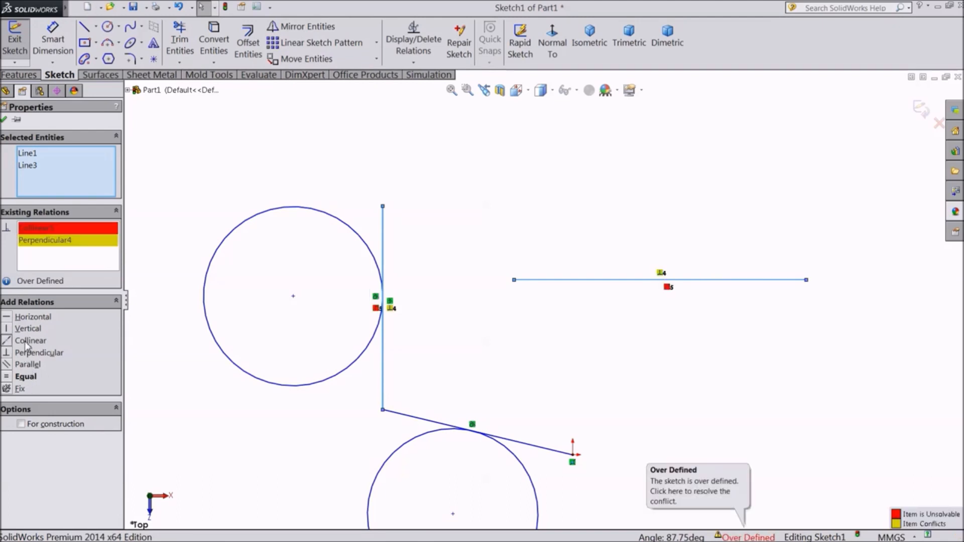
right_click(45, 232)
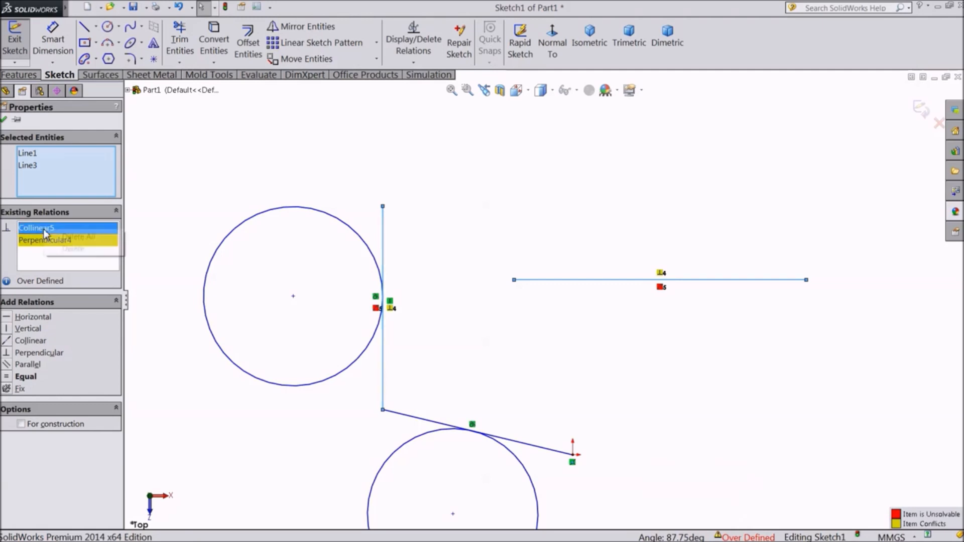
click(80, 236)
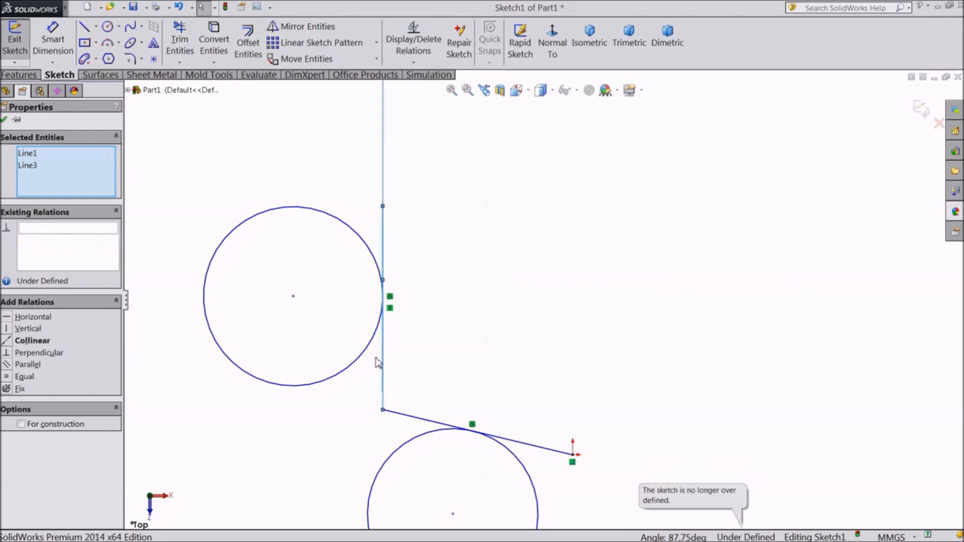
click(4, 121)
Delete the separate line that overlaps and extends above the vertical line.
scroll(470, 233, down, 3)
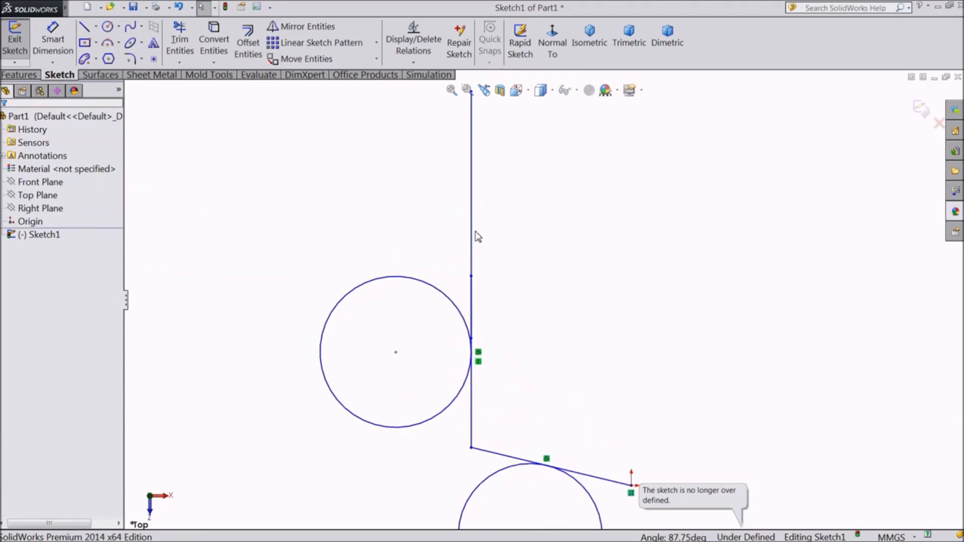
click(471, 230)
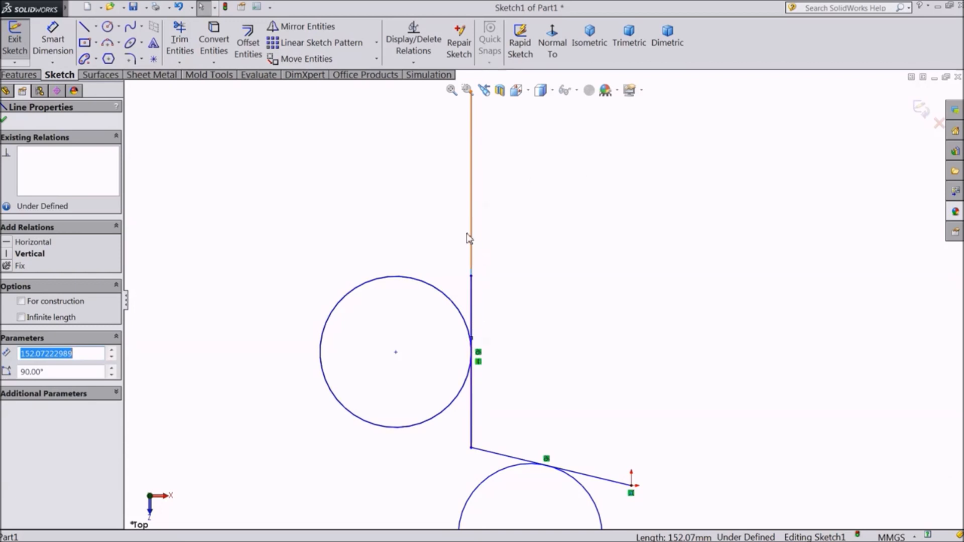
key(Escape)
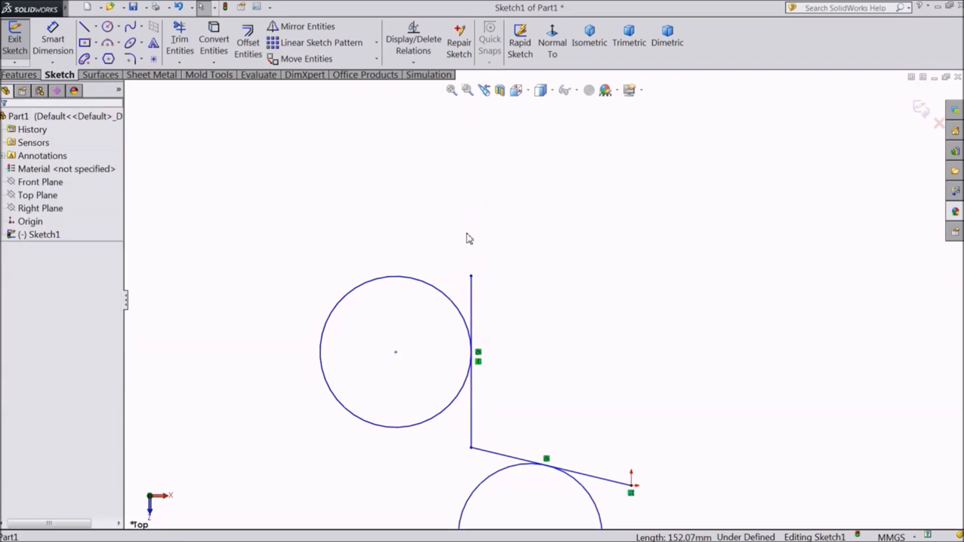
Sketch a separate slanted line to the right of the vertical line, at about 64° to it.
click(85, 30)
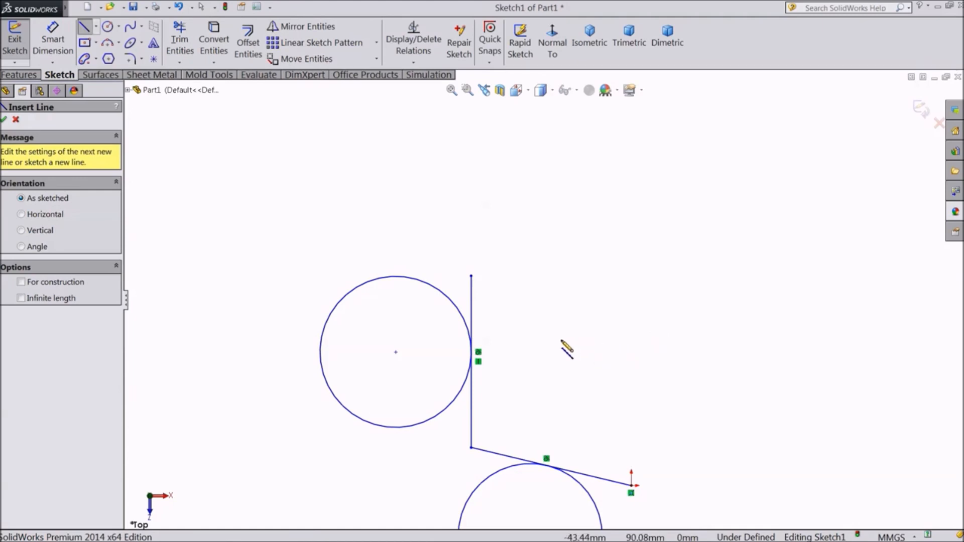
click(562, 340)
right_click(723, 261)
click(785, 160)
Add a Parallel relation between the slanted line and the vertical line.
click(611, 316)
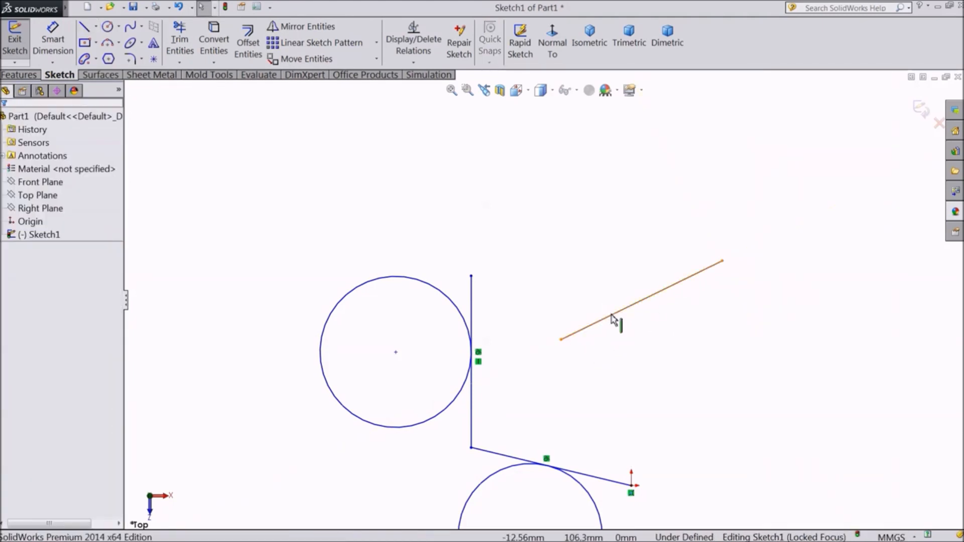
ctrl+click(472, 307)
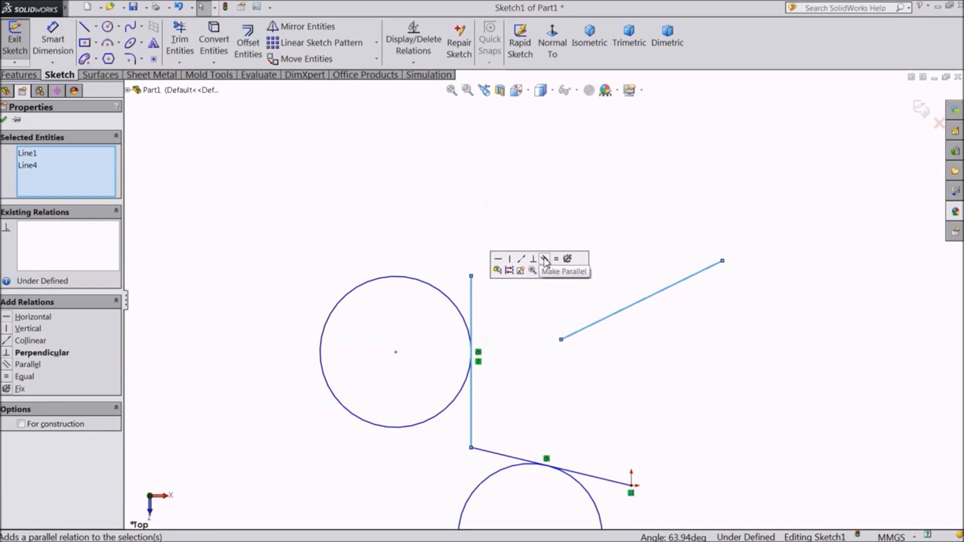
click(545, 259)
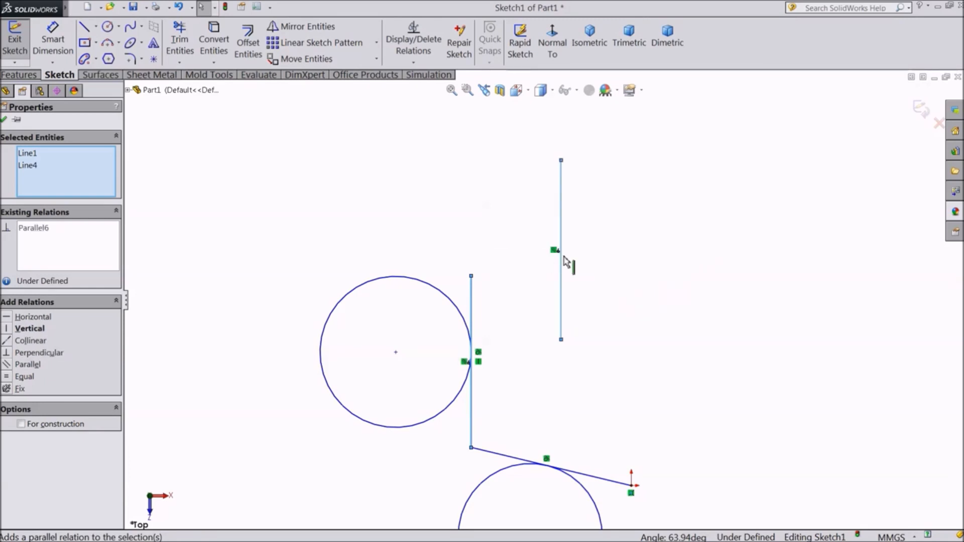
Sketch two separate circles above the existing geometry, the left one about 78 mm and the right one about 63 mm in radius.
scroll(522, 336, up, 2)
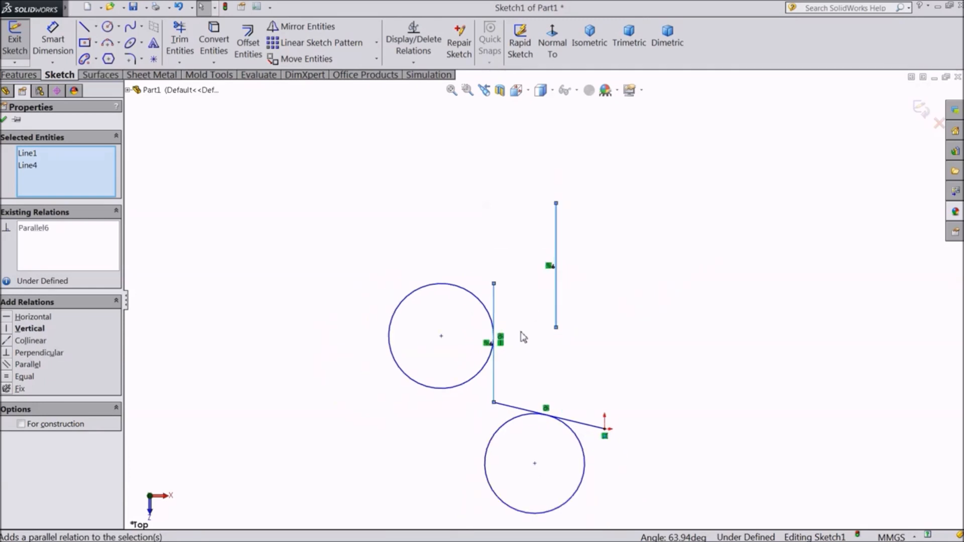
click(107, 26)
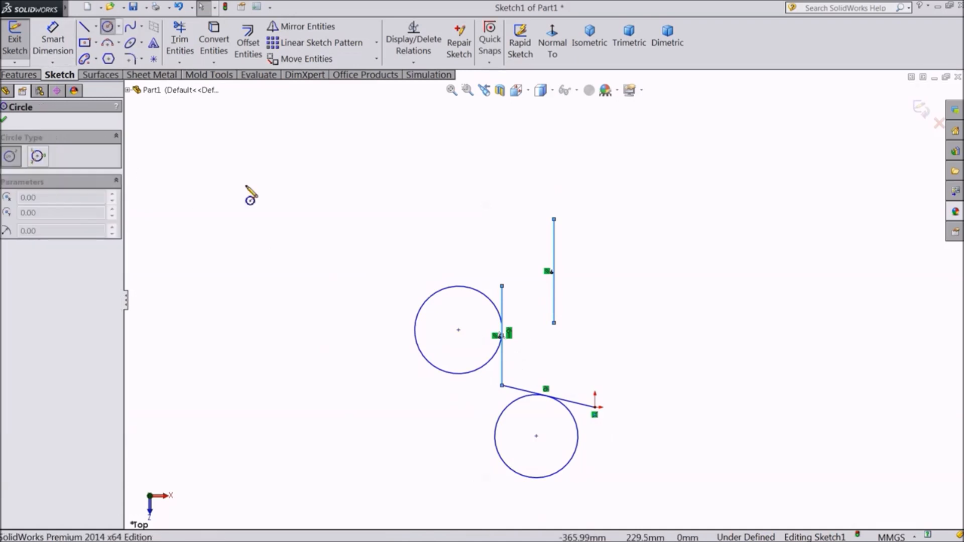
click(303, 214)
click(378, 217)
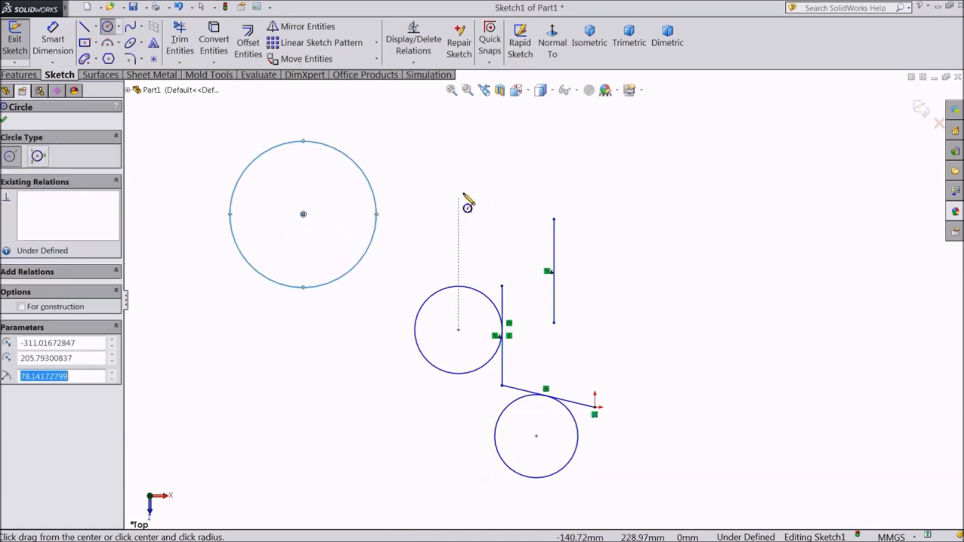
click(465, 164)
click(509, 203)
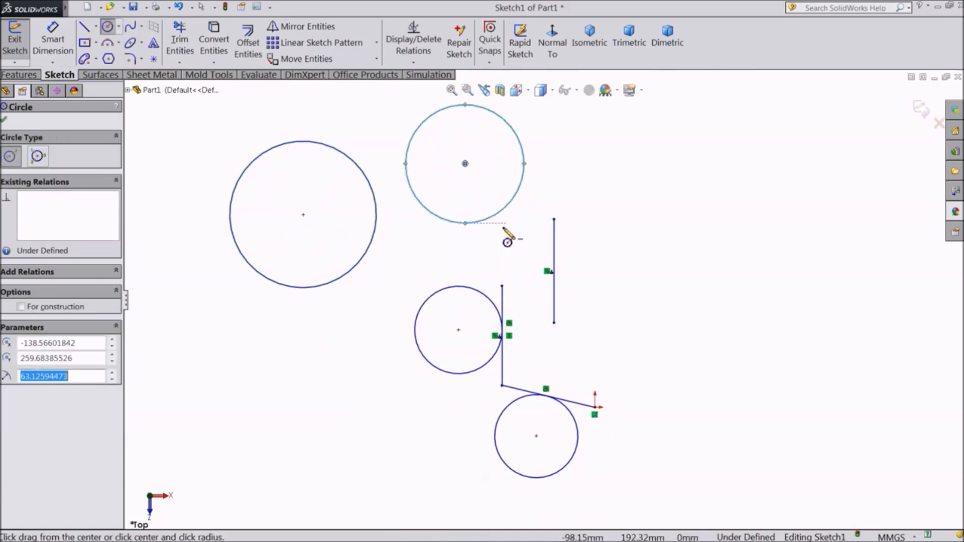
Add an Equal relation between the two large upper circles.
click(54, 44)
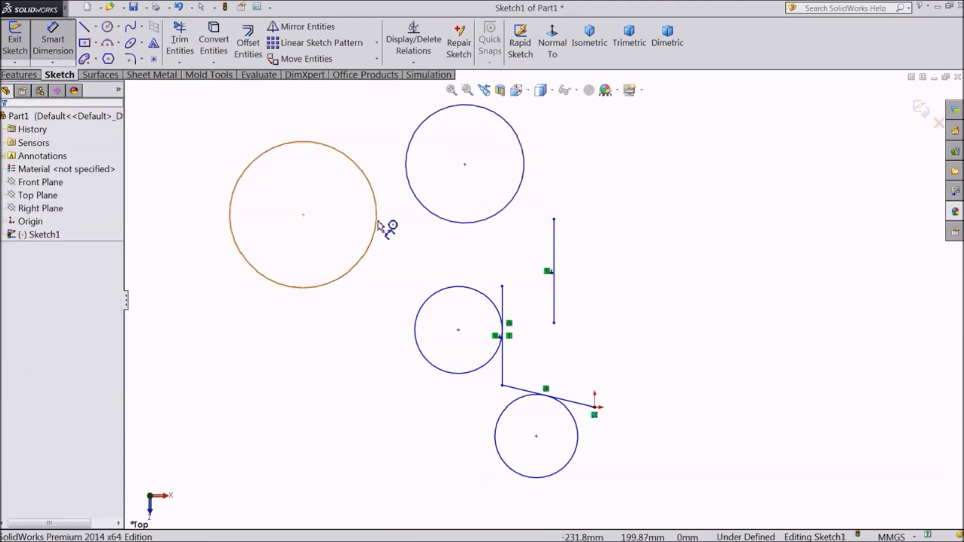
click(445, 220)
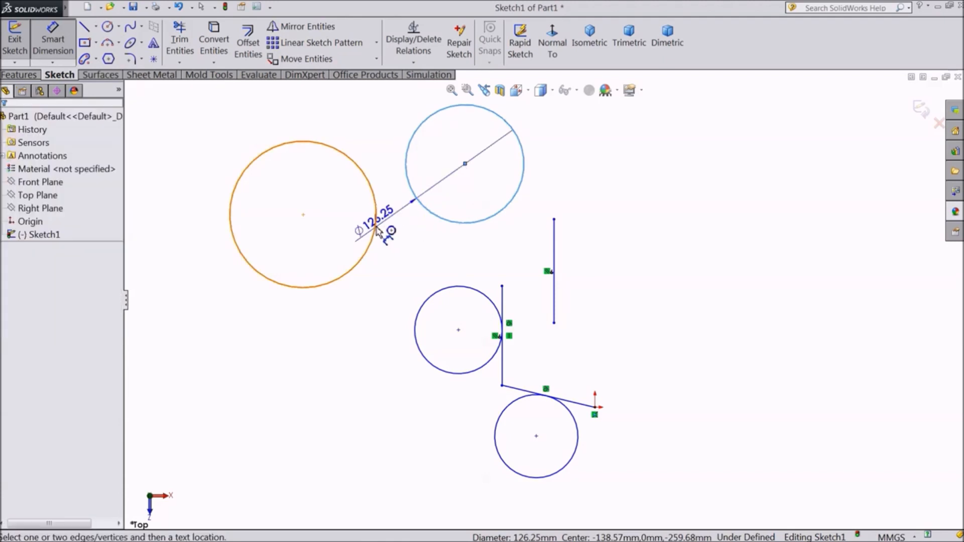
key(Escape)
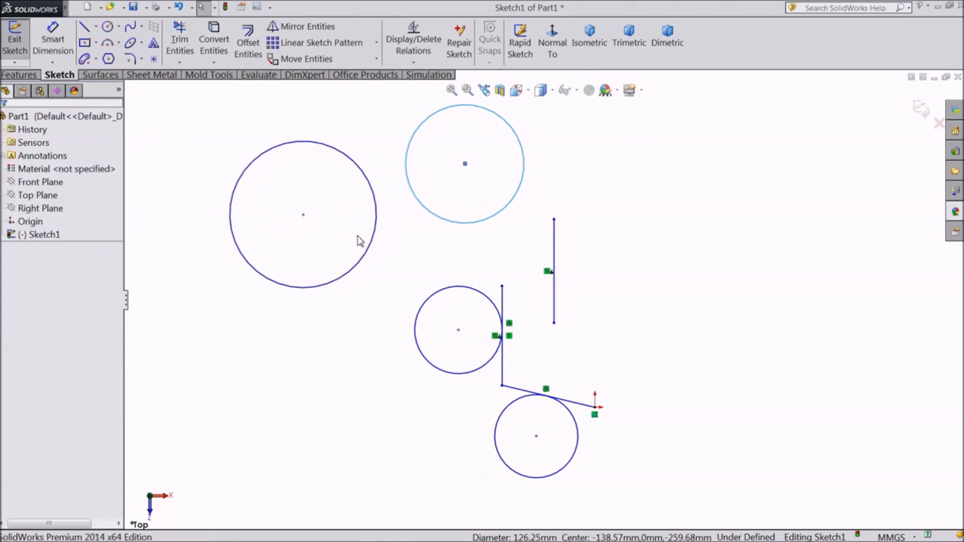
ctrl+click(370, 250)
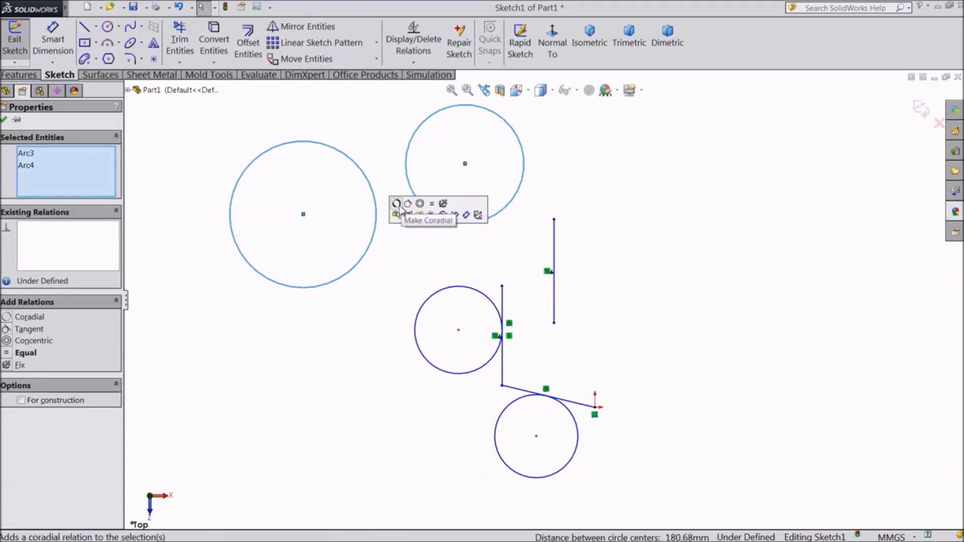
click(434, 204)
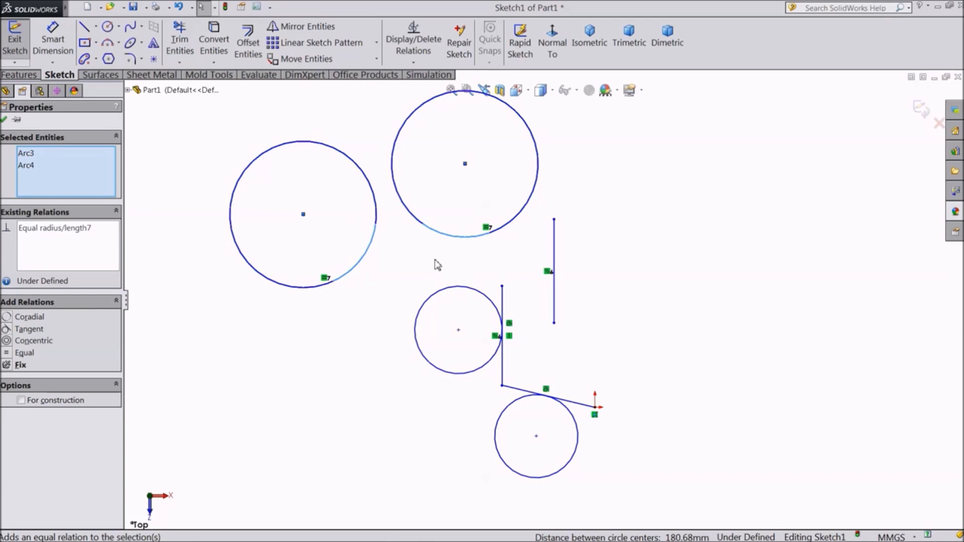
scroll(435, 268, up, 2)
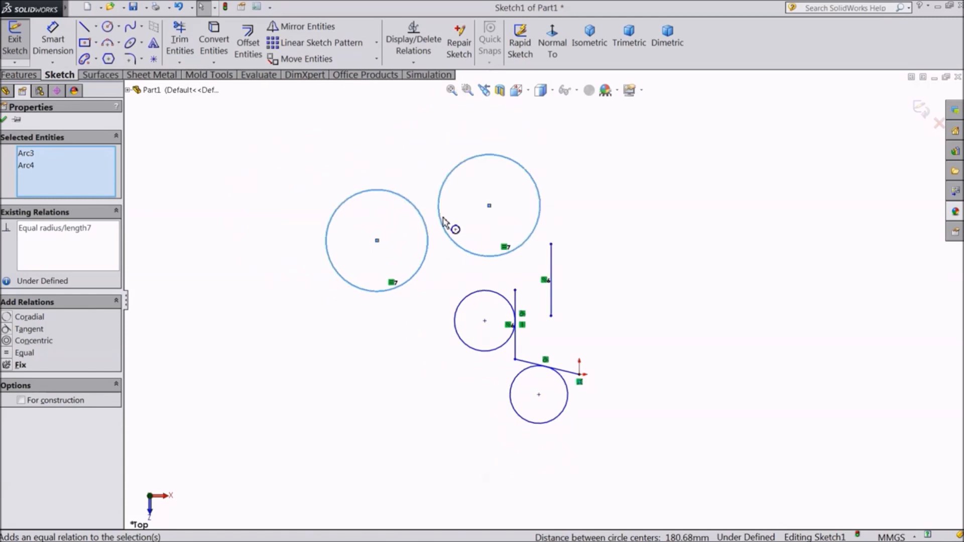
scroll(450, 224, down, 1)
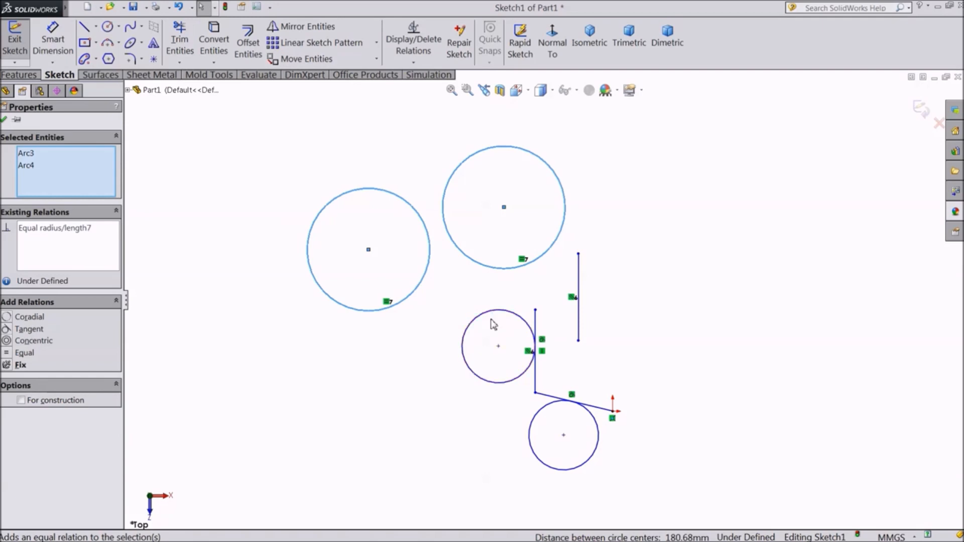
scroll(505, 341, up, 1)
scroll(499, 338, down, 2)
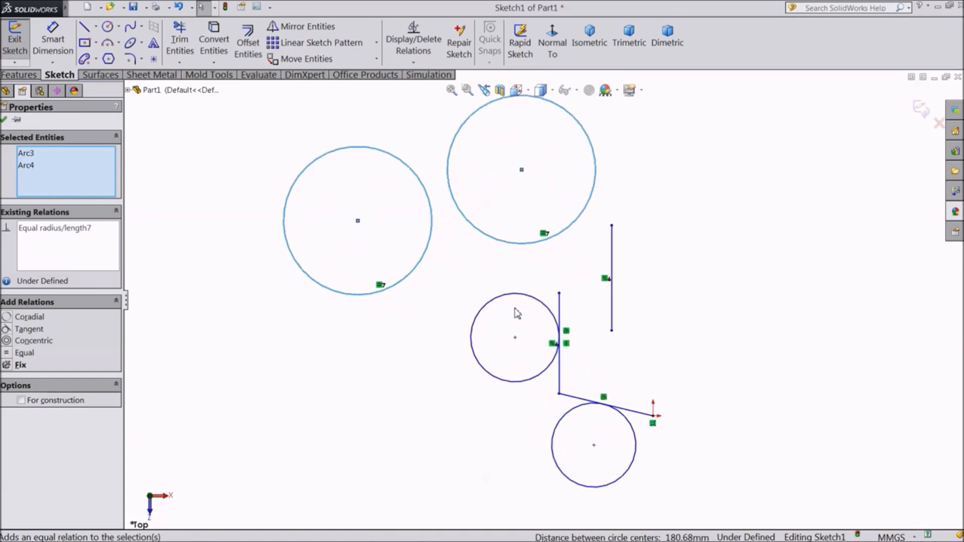
scroll(519, 303, up, 1)
scroll(551, 267, down, 1)
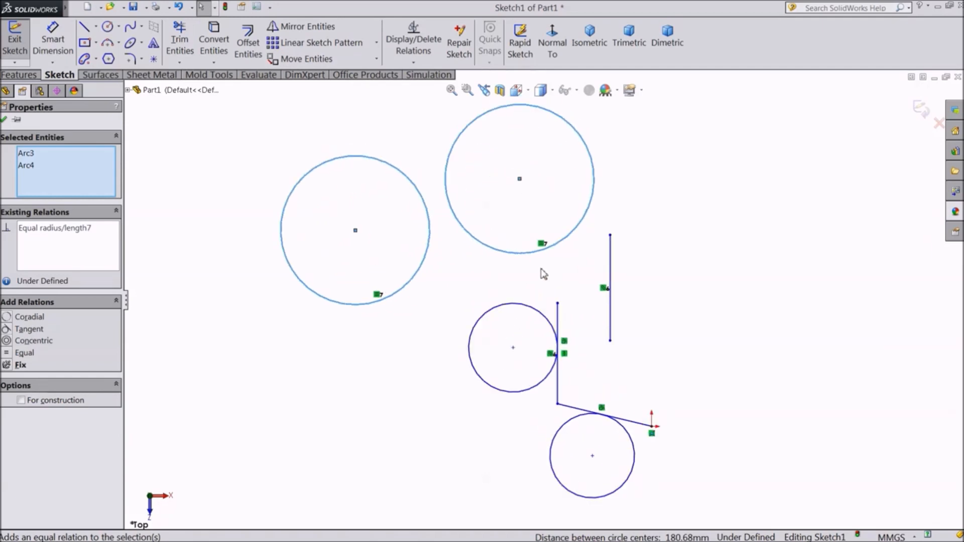